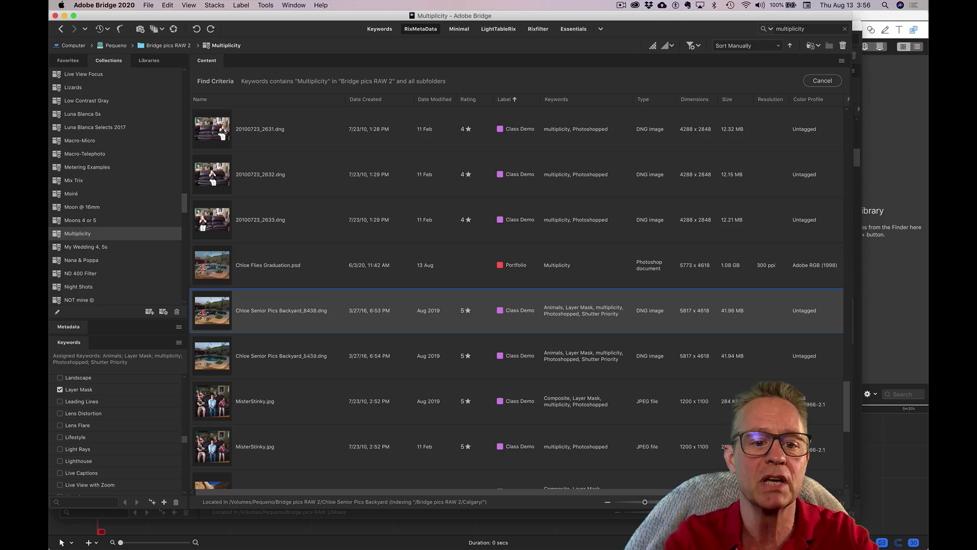
Select the two backyard pool photos, 8438.dng and 8439.dng, and load them into Photoshop as layers of one document.
shift+click(226, 357)
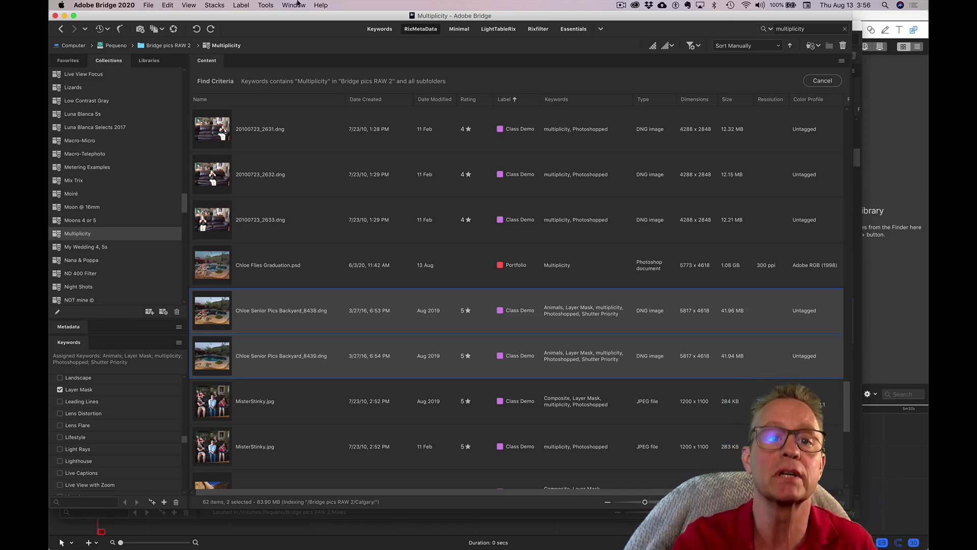
click(298, 5)
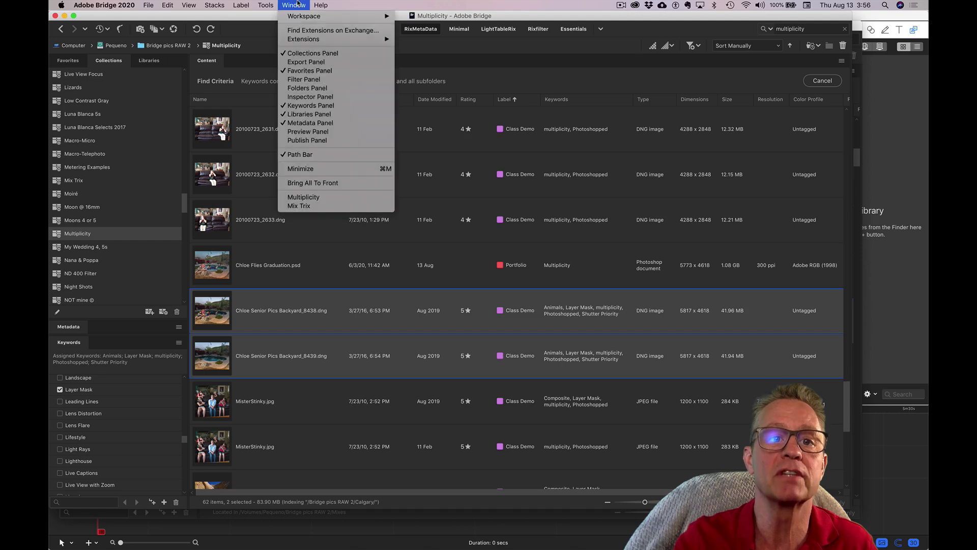
mouse_move(266, 5)
mouse_move(275, 85)
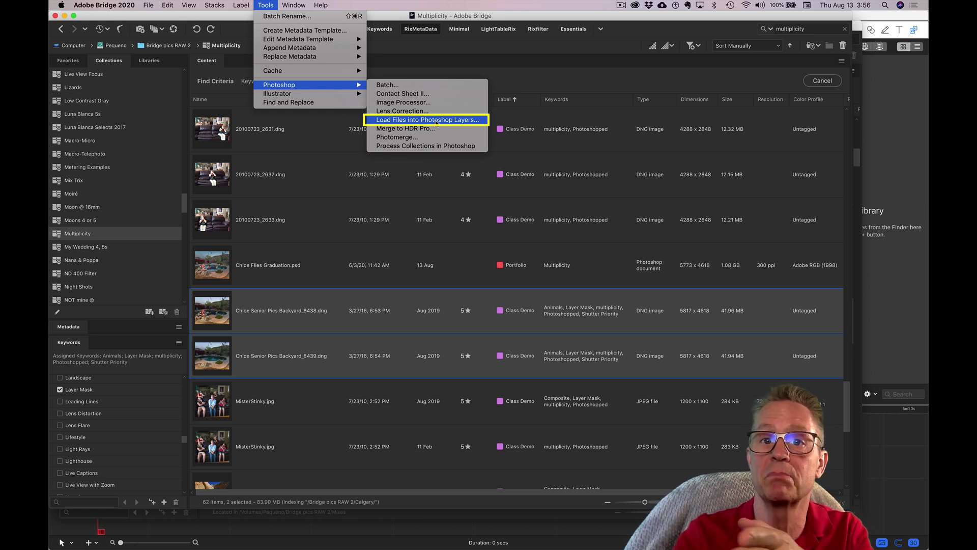
click(482, 120)
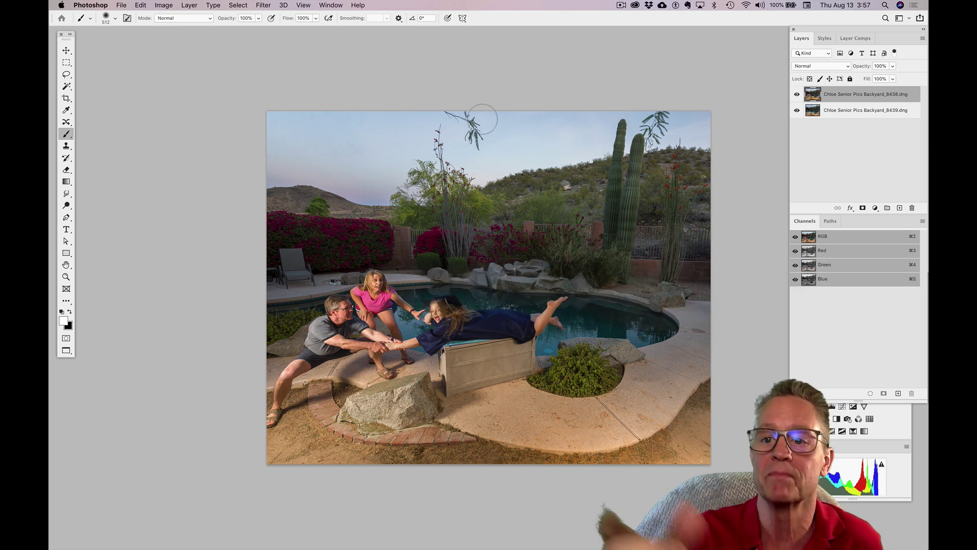
Compare the two photos by hiding and reshowing the upper 8438 layer.
click(796, 95)
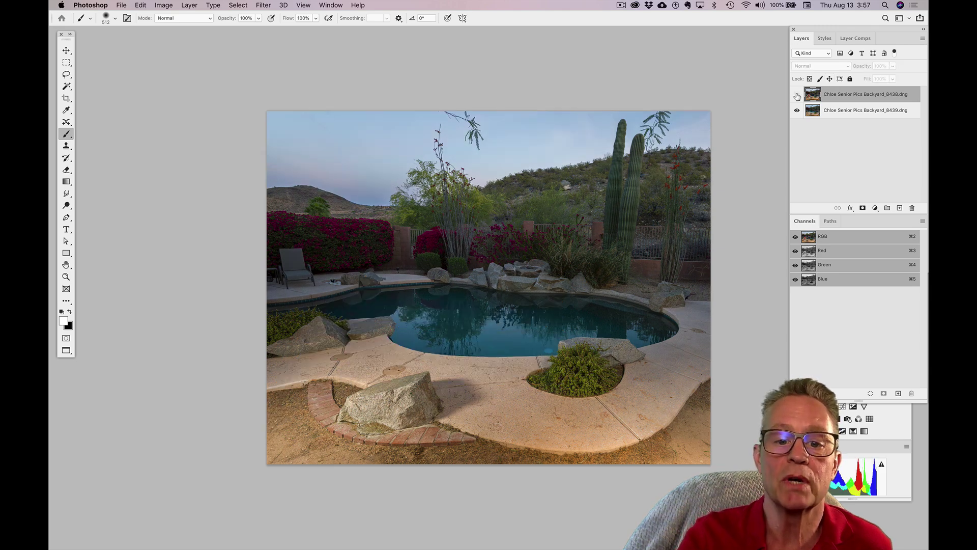
click(796, 95)
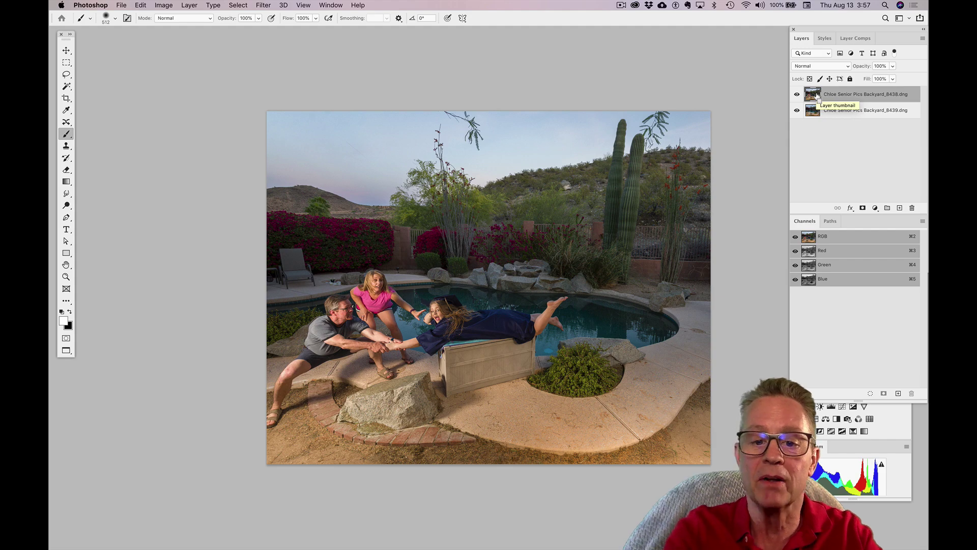
key(super+plus)
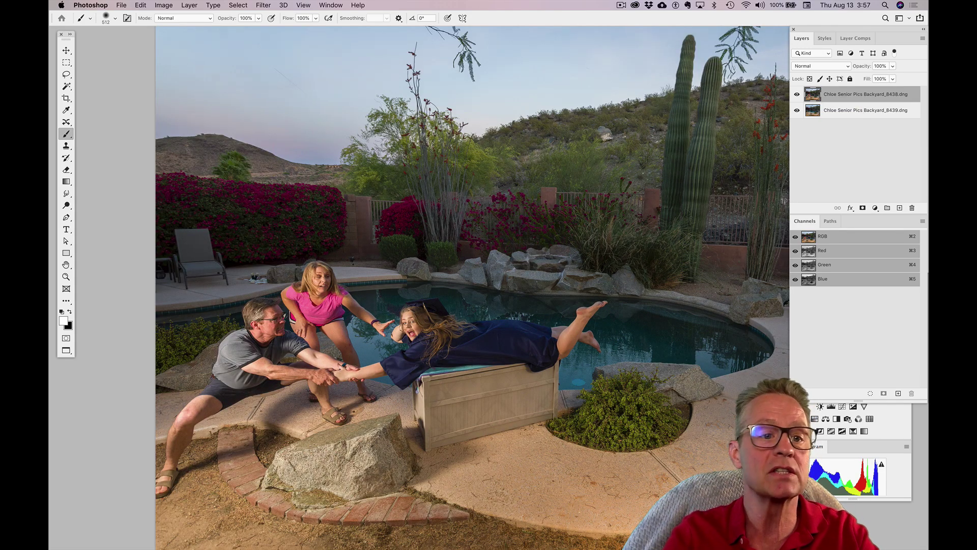
Try deleting the 8438 layer with the family in it, and undo the deletion.
click(66, 173)
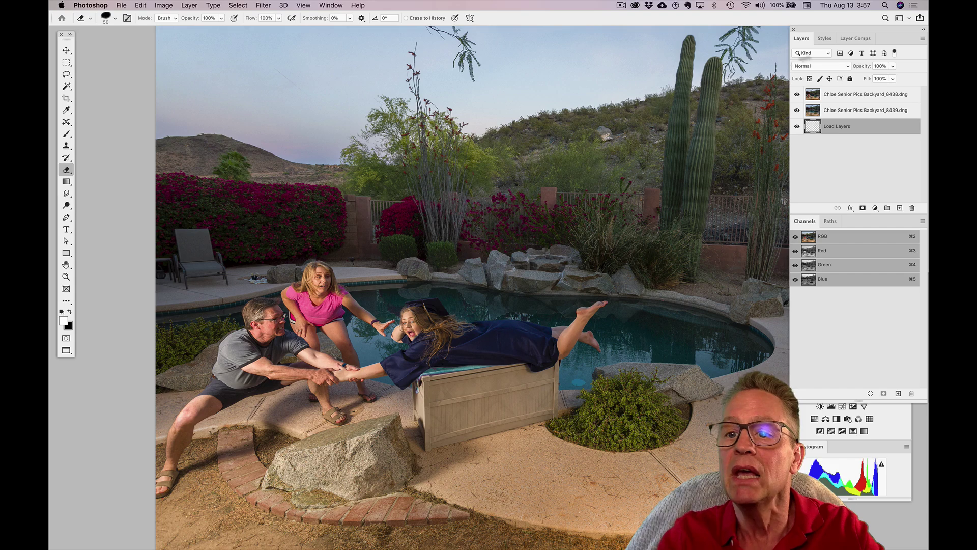
click(860, 94)
key(BackSpace)
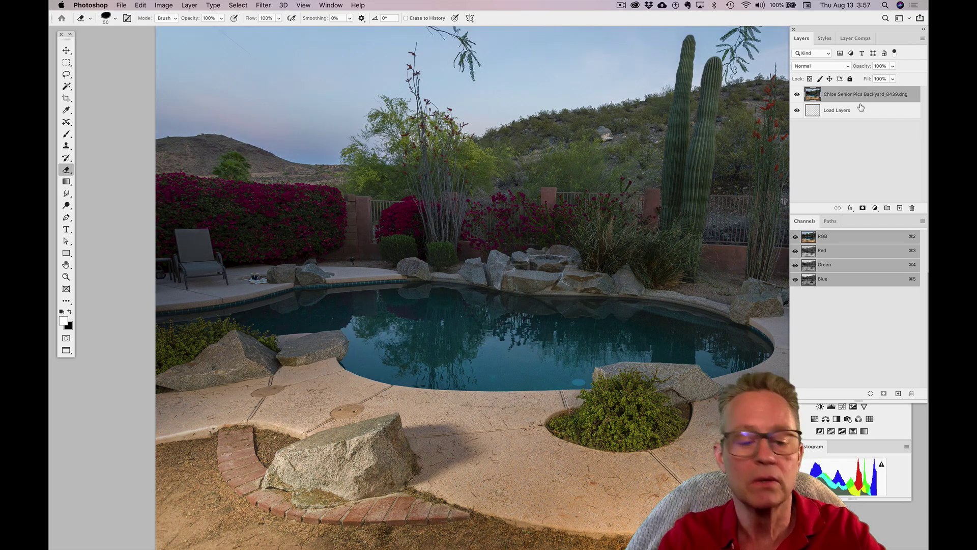
key(super+z)
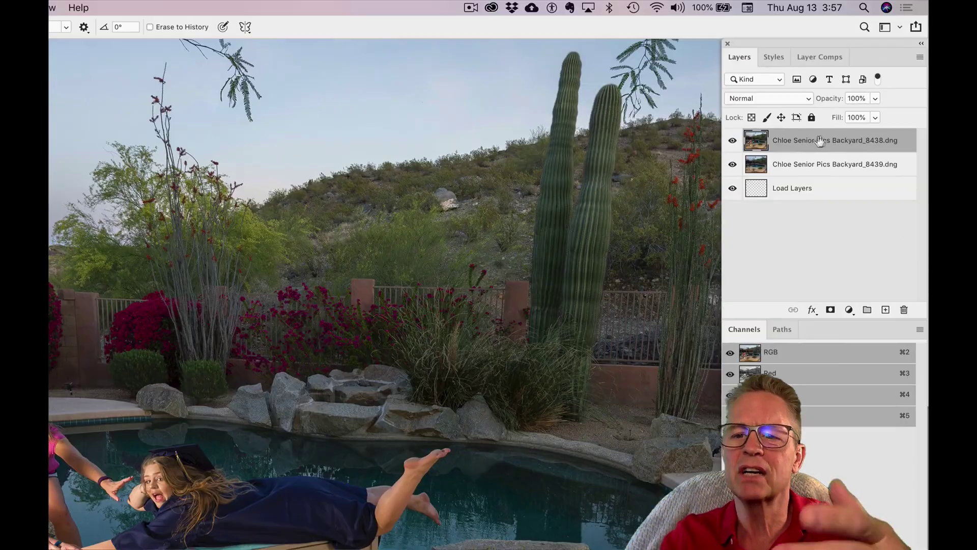
Hide the empty Load Layers layer and compare the photos by switching the 8438 layer's visibility off and on.
click(732, 189)
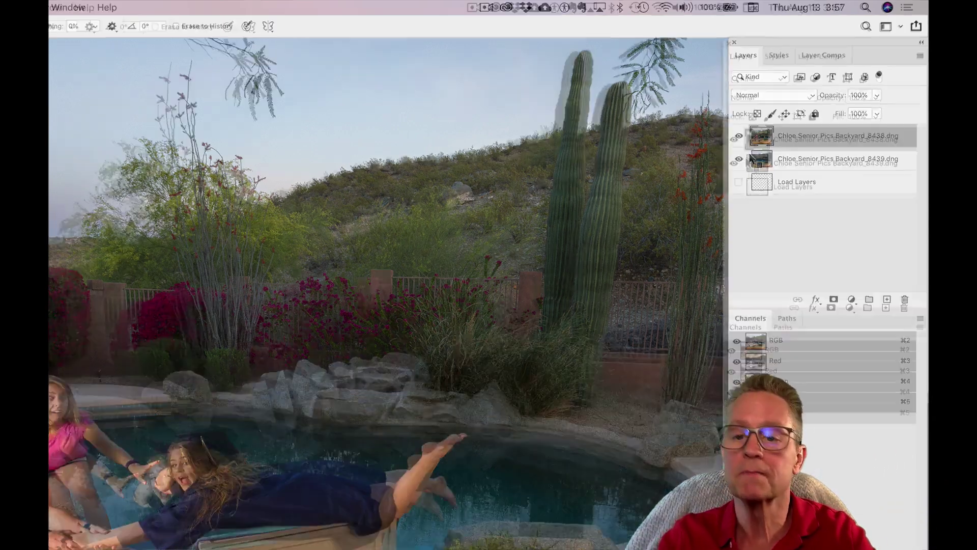
click(732, 141)
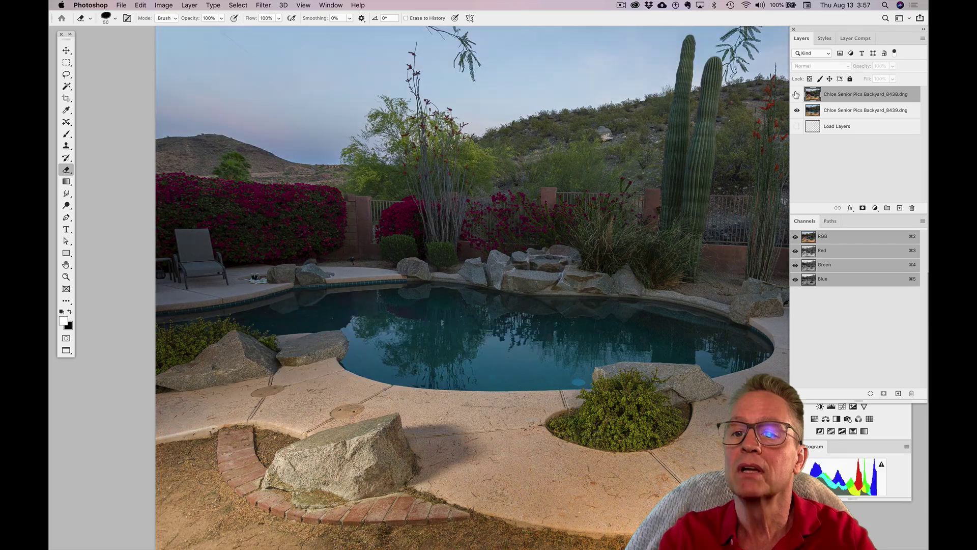
click(797, 94)
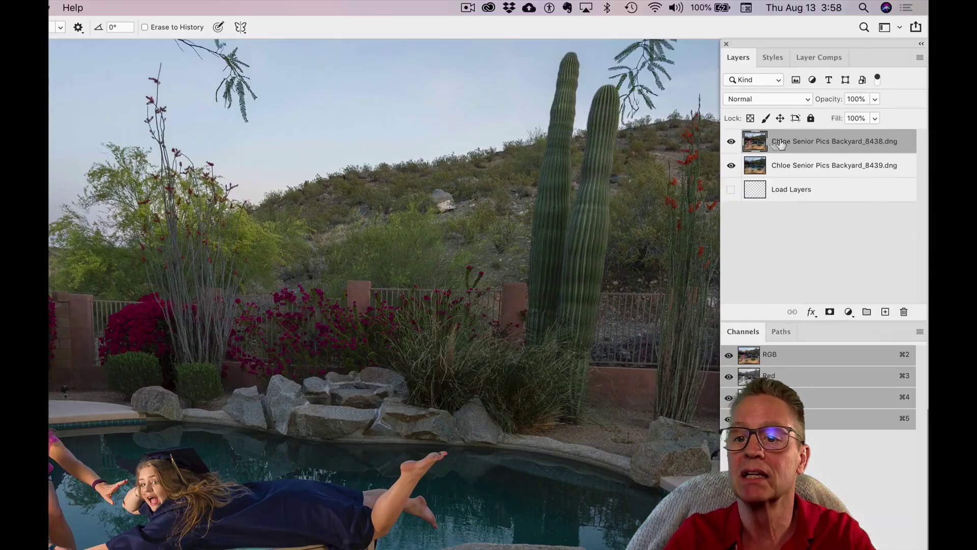
Add a white layer mask to the upper 8438 layer.
click(855, 110)
click(818, 148)
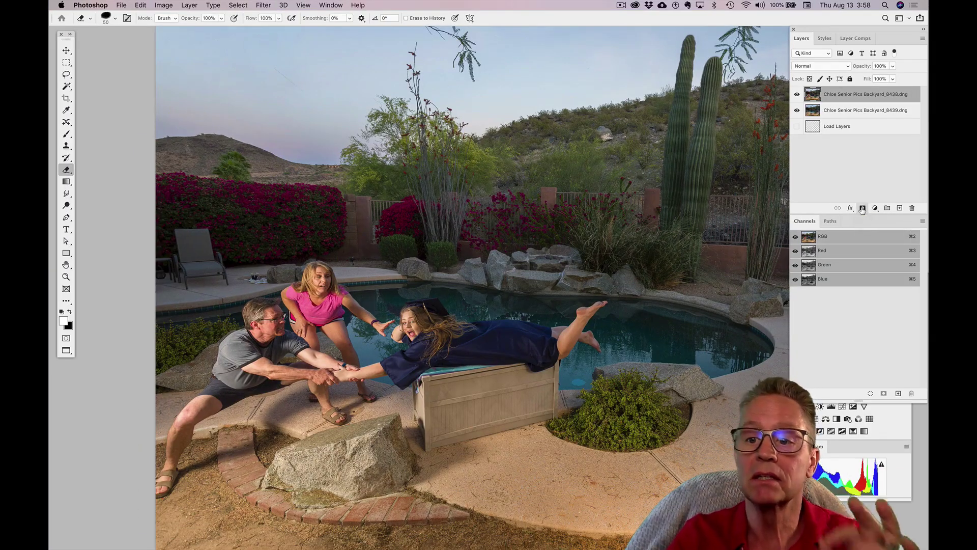
click(861, 209)
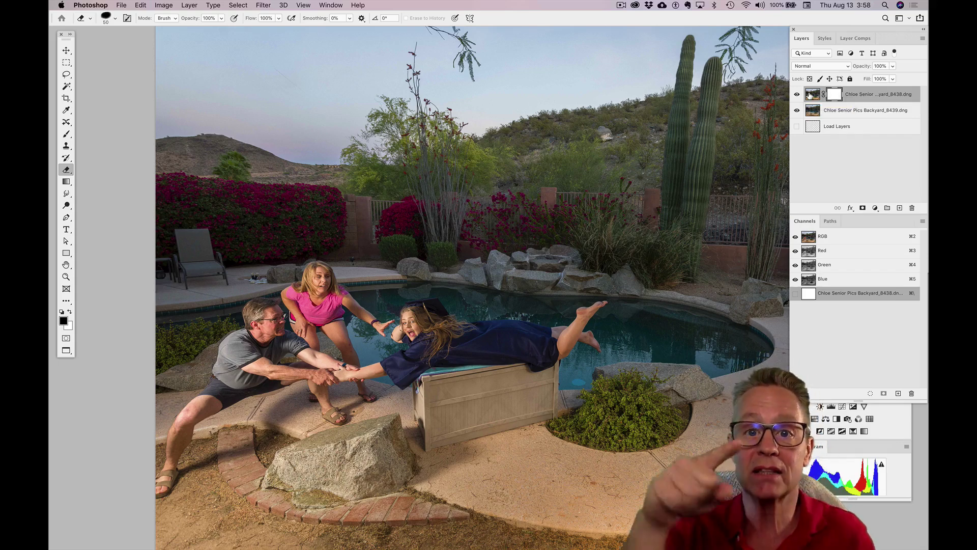
Swap the foreground and background colours back and forth, ending with black as the foreground colour.
key(x)
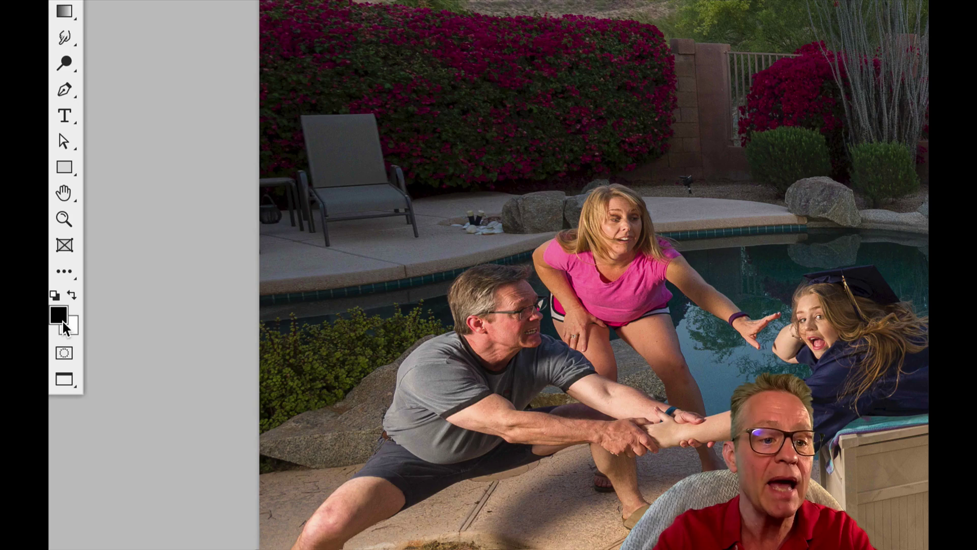
key(x)
key(x)
key(x)
key(x)
key(x)
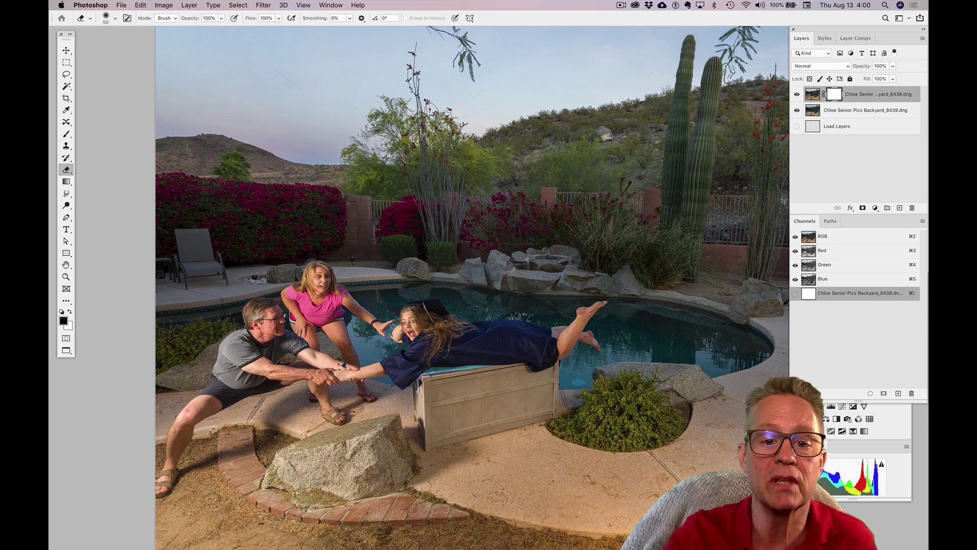
Try out different Eraser tip sizes, enlarging it up to 1000 and reducing it to 250.
key(bracketright)
key(bracketright)
key(bracketright)
key(bracketright)
key(bracketright)
key(bracketright)
key(bracketright)
key(bracketright)
key(bracketright)
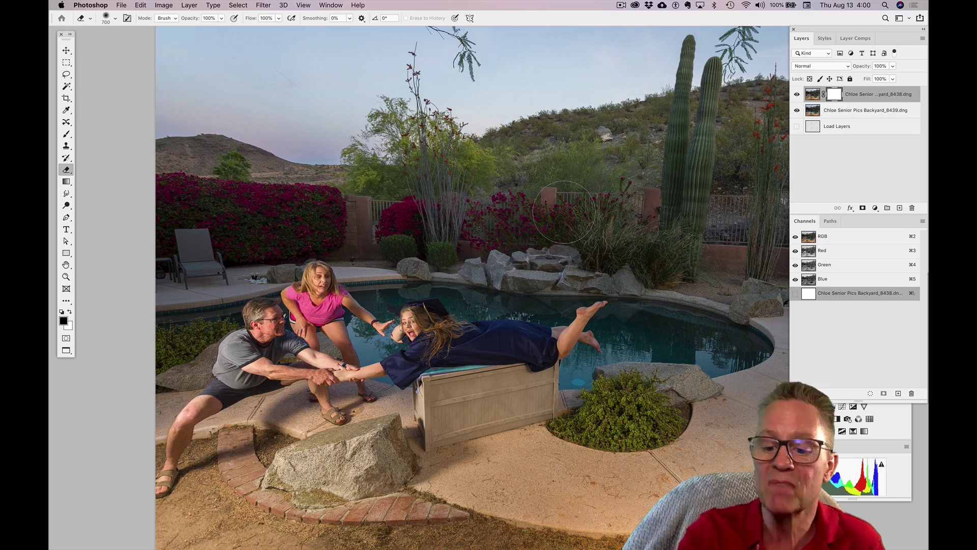
key(bracketright)
key(bracketright)
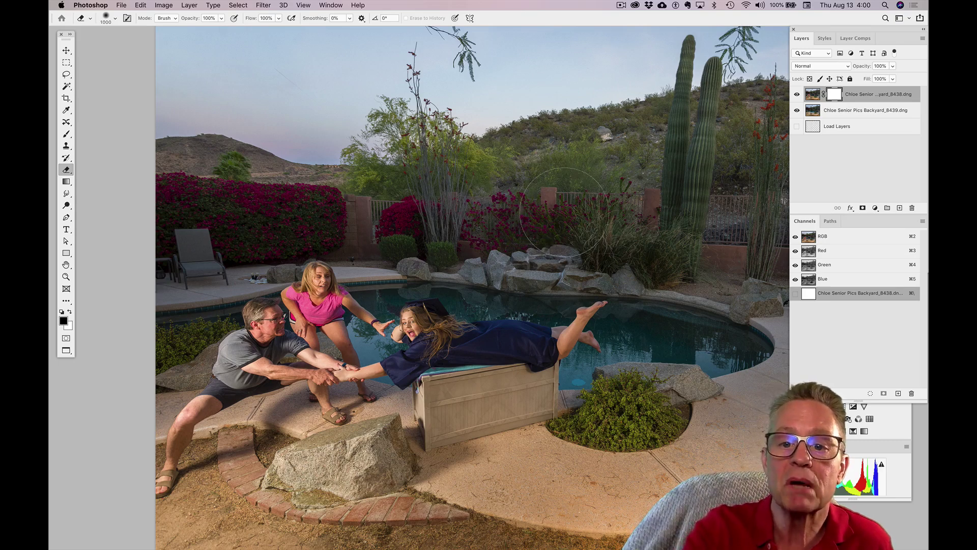
key(bracketleft)
key(bracketleft)
key(bracketleft)
key(bracketleft)
key(bracketleft)
key(bracketleft)
key(bracketleft)
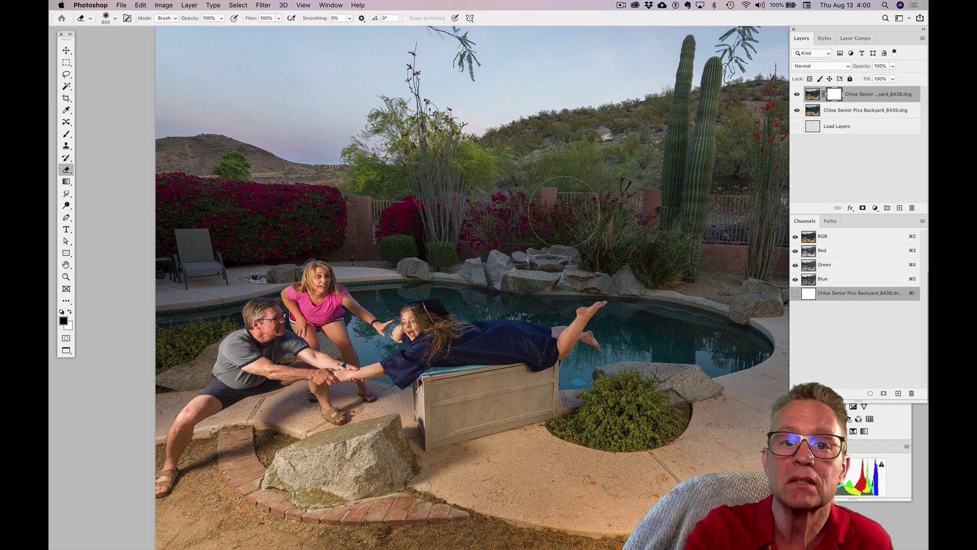
key(bracketright)
key(bracketright)
key(bracketright)
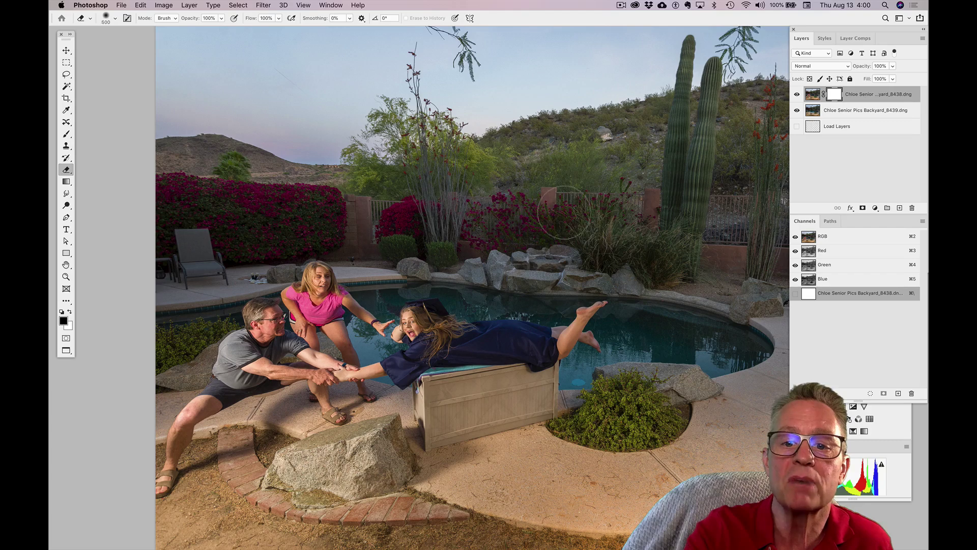
key(bracketleft)
key(bracketleft)
key(bracketleft)
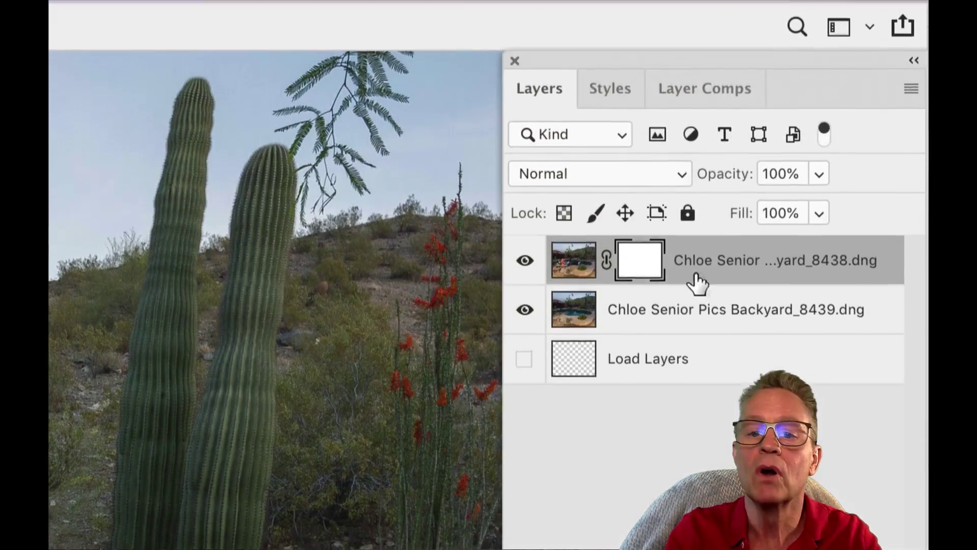
Switch the 8438 layer's editing target between its image and its layer mask, ending with the mask active.
click(584, 279)
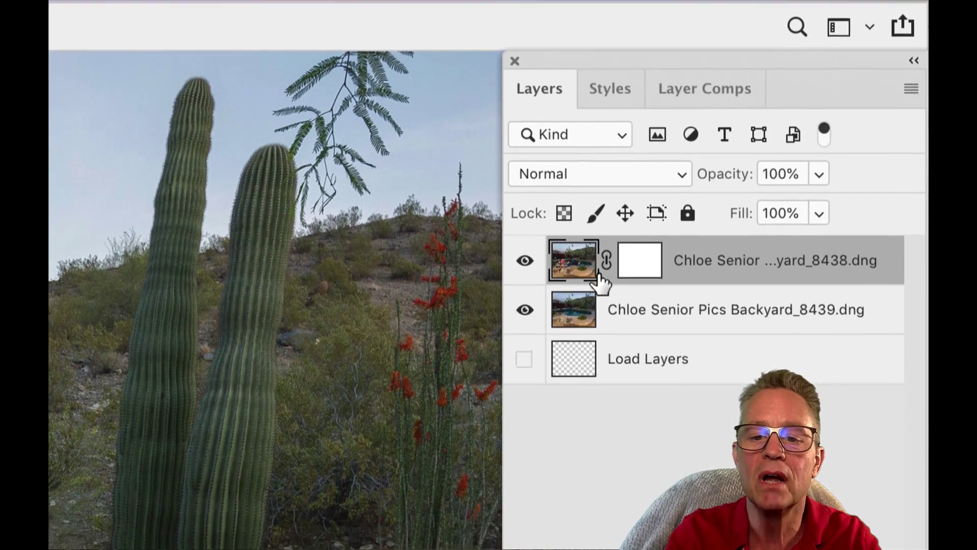
click(635, 279)
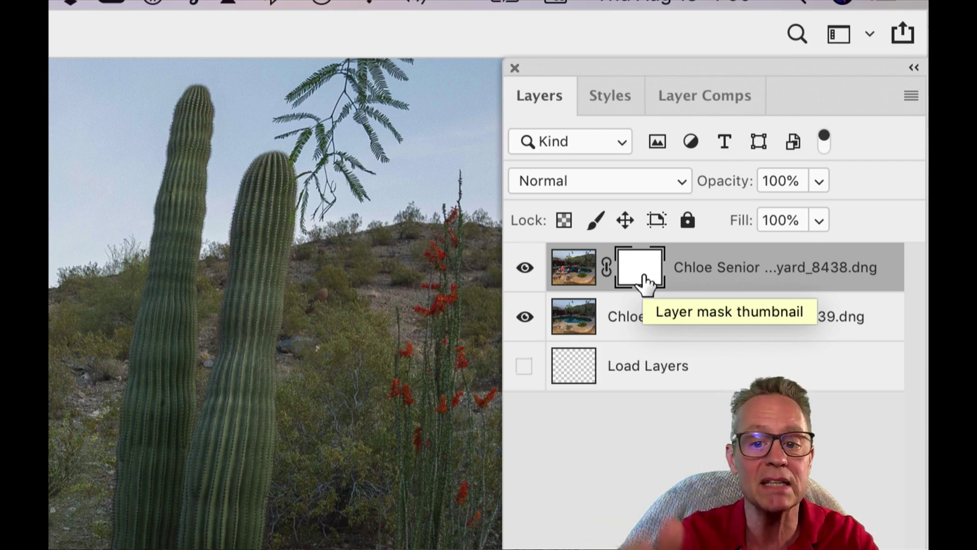
click(584, 280)
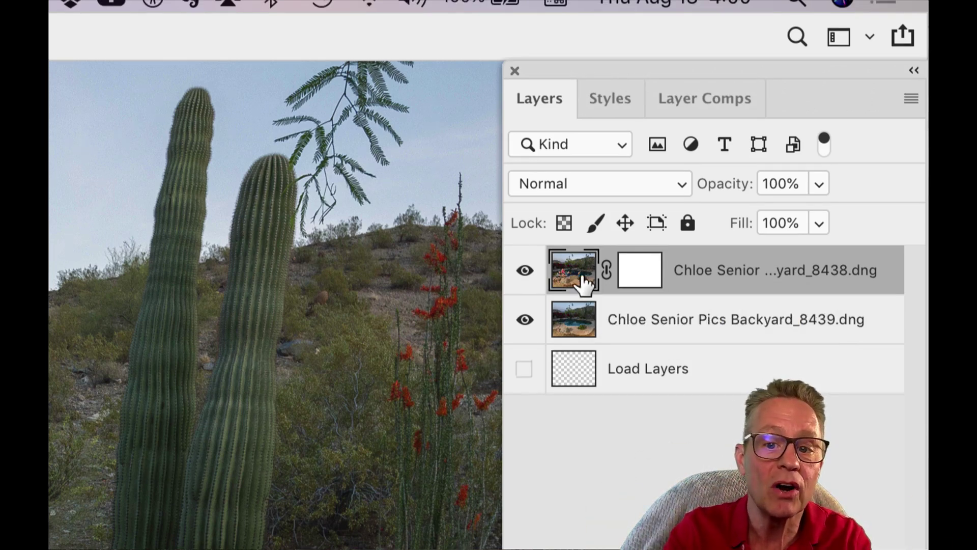
click(636, 280)
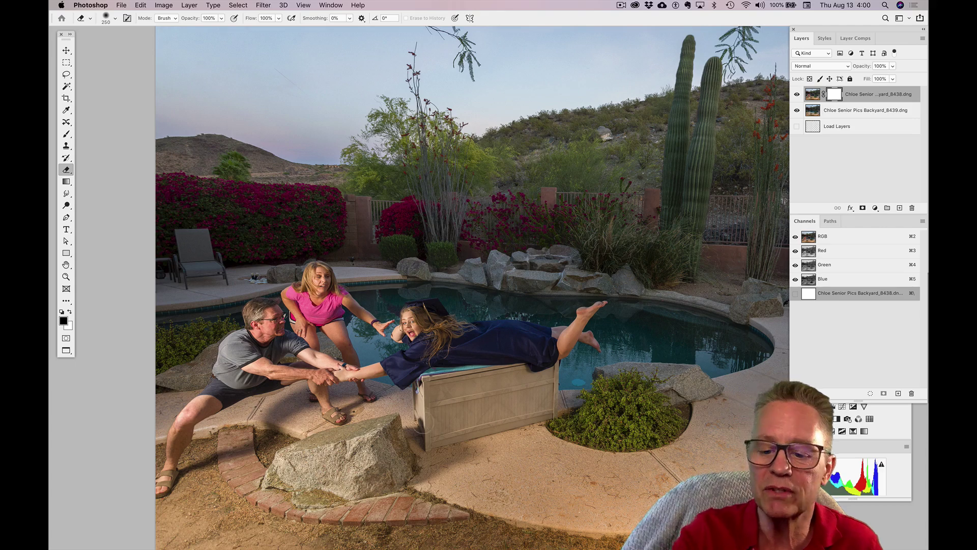
Enlarge the Eraser tip to 600 and compare the photos by hiding and reshowing the 8438 layer.
key(bracketright)
key(bracketright)
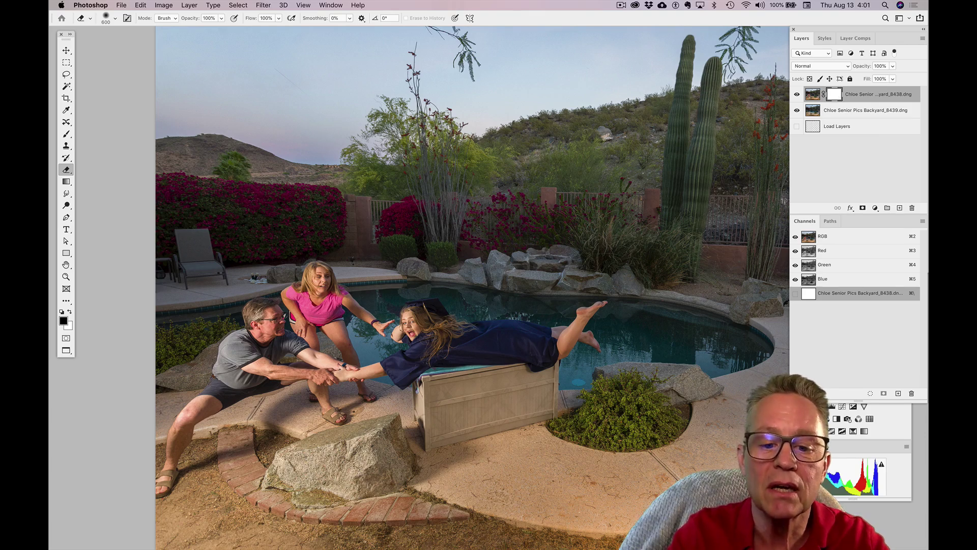
click(797, 95)
click(797, 95)
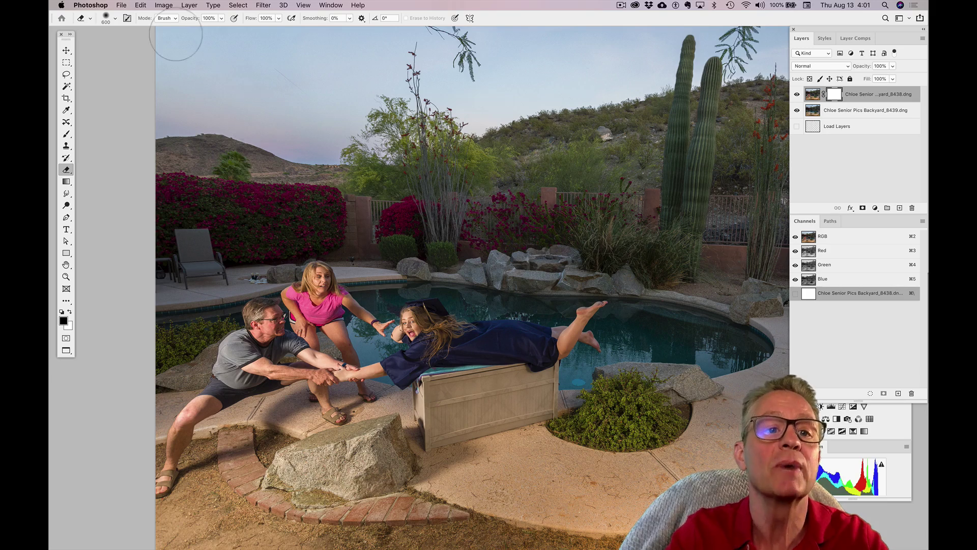
Paint black with the Brush tool on the 8438 layer mask to hide most of the box beneath the graduate.
click(67, 134)
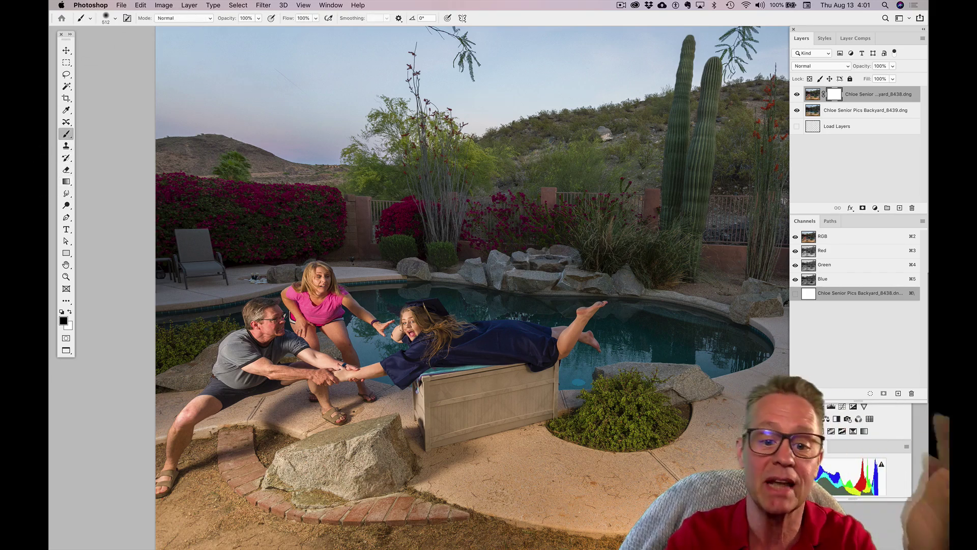
drag(423, 418, 566, 407)
drag(439, 439, 419, 441)
drag(422, 402, 600, 390)
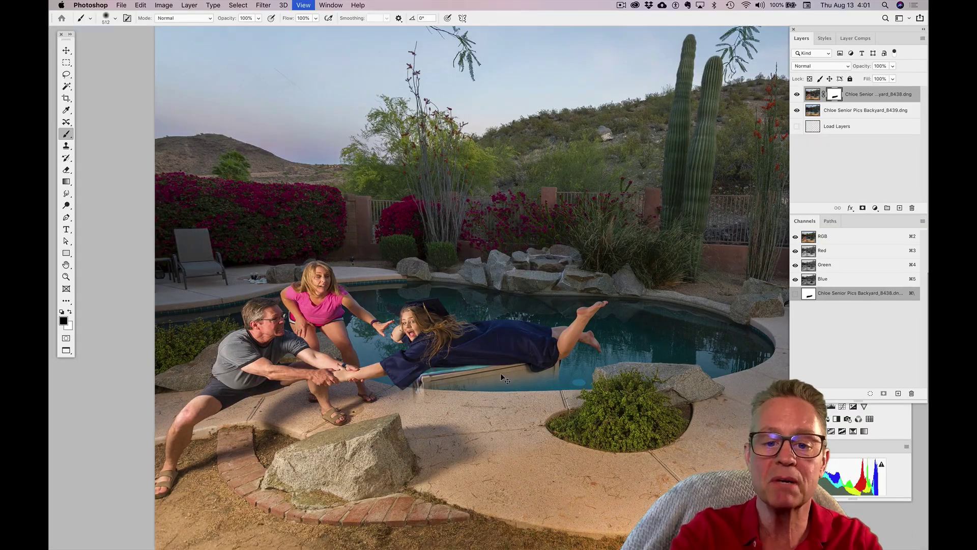
Reduce the brush size to 300 and paint away the remains of the box's left end beneath the graduate's sleeve.
key(super+plus)
key(super+plus)
drag(497, 419, 499, 330)
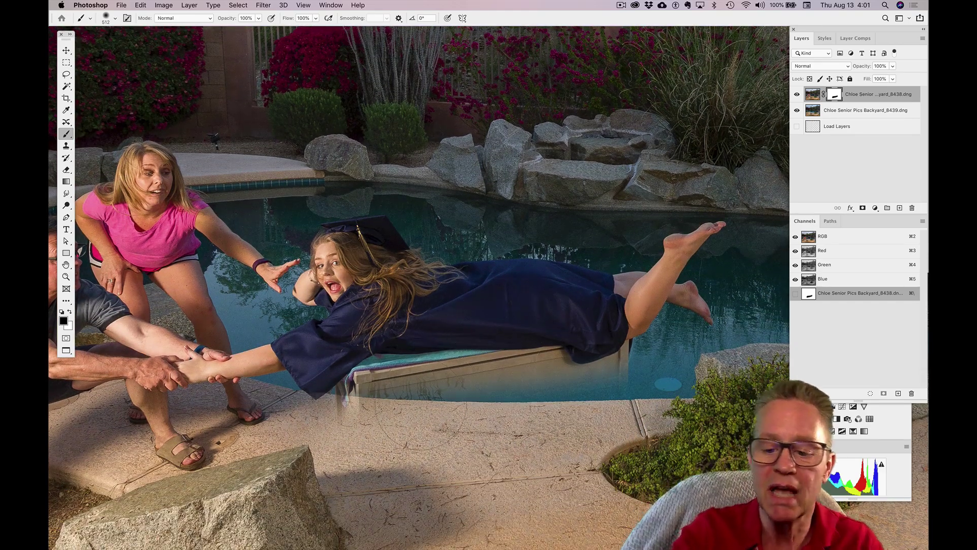
key(bracketleft)
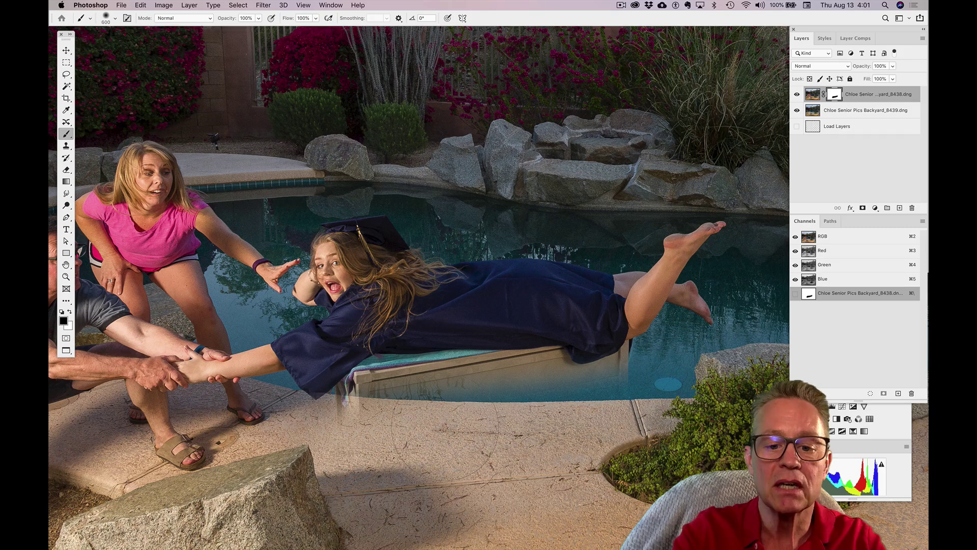
key(bracketleft)
key(bracketleft)
key(bracketleft)
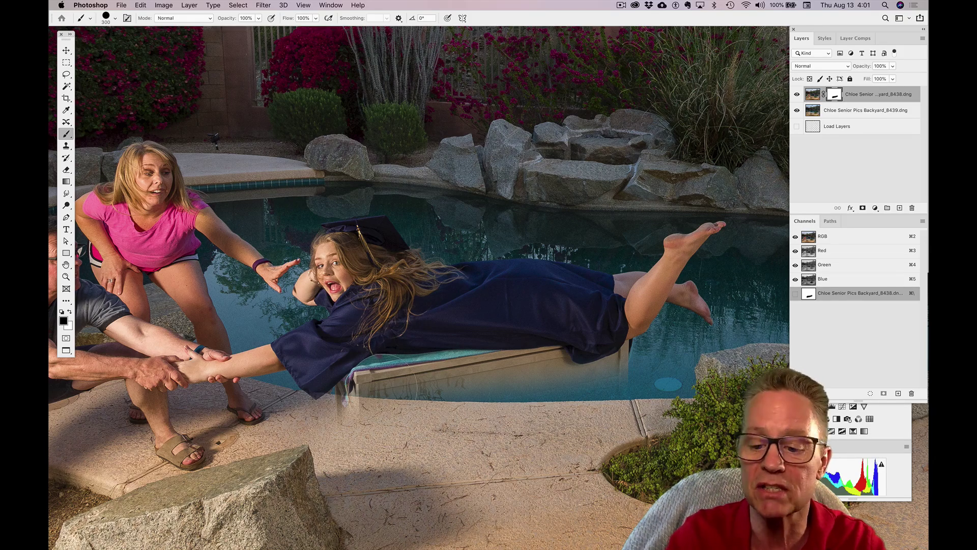
click(381, 388)
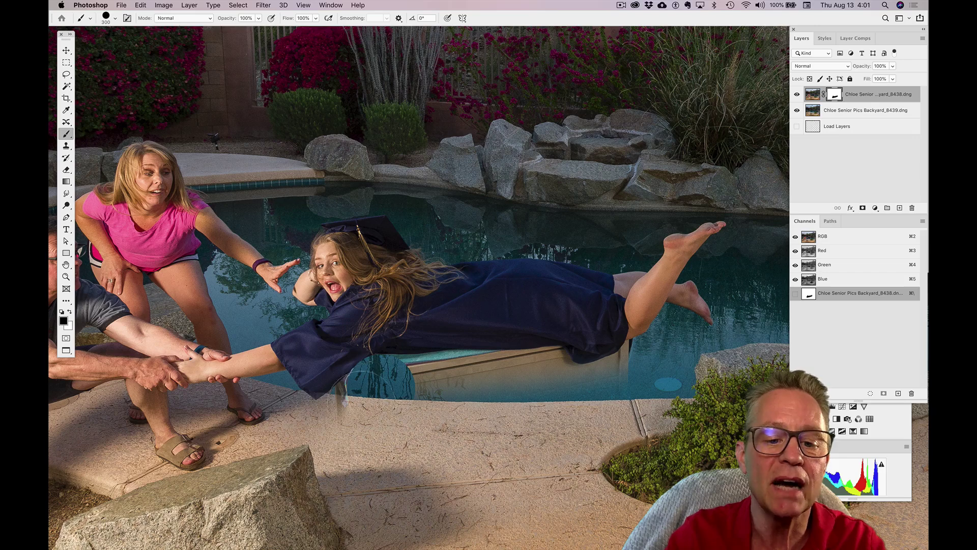
click(364, 406)
click(359, 410)
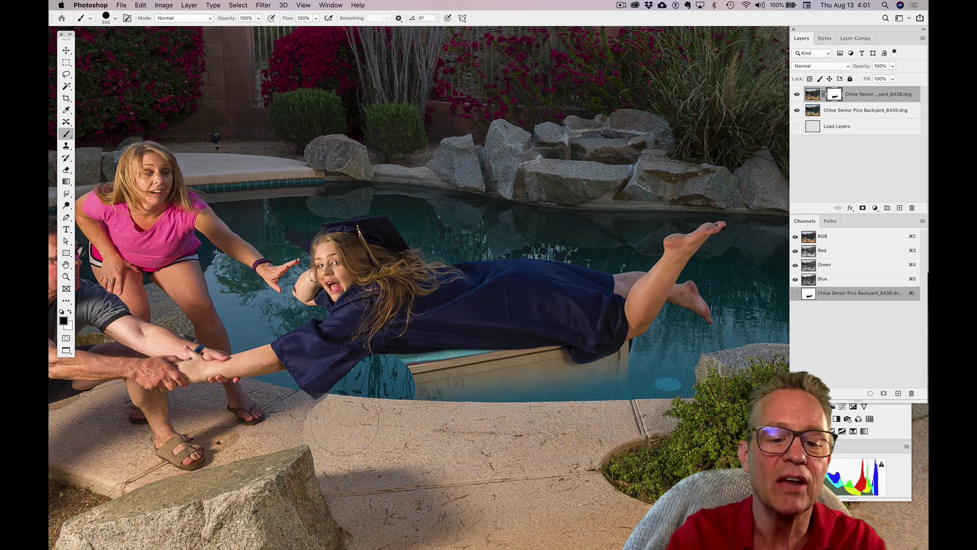
Paint black on the 8438 layer mask to hide the rest of the box beneath the graduate's gown and along the pool edge.
drag(344, 426, 302, 427)
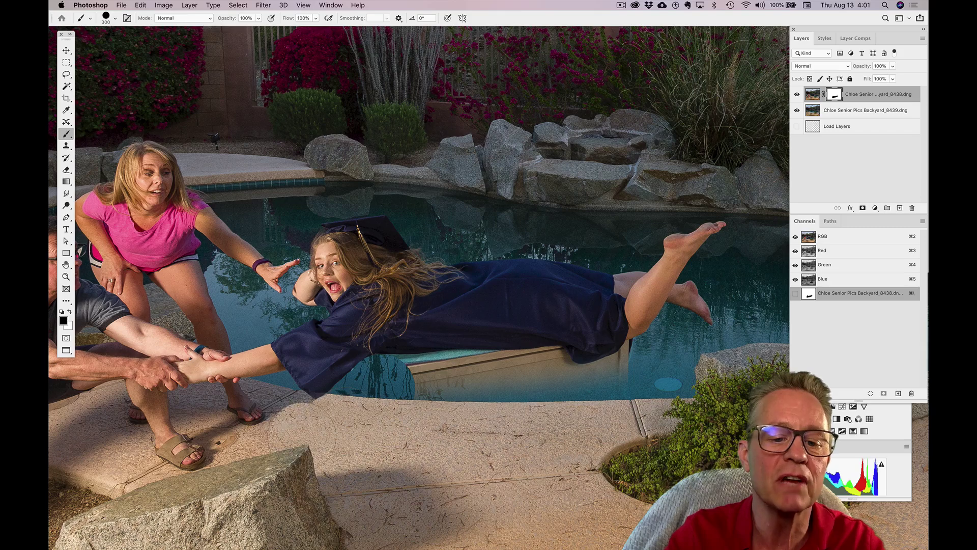
click(392, 376)
mouse_move(393, 376)
mouse_down()
mouse_move(543, 371)
mouse_move(636, 377)
mouse_up()
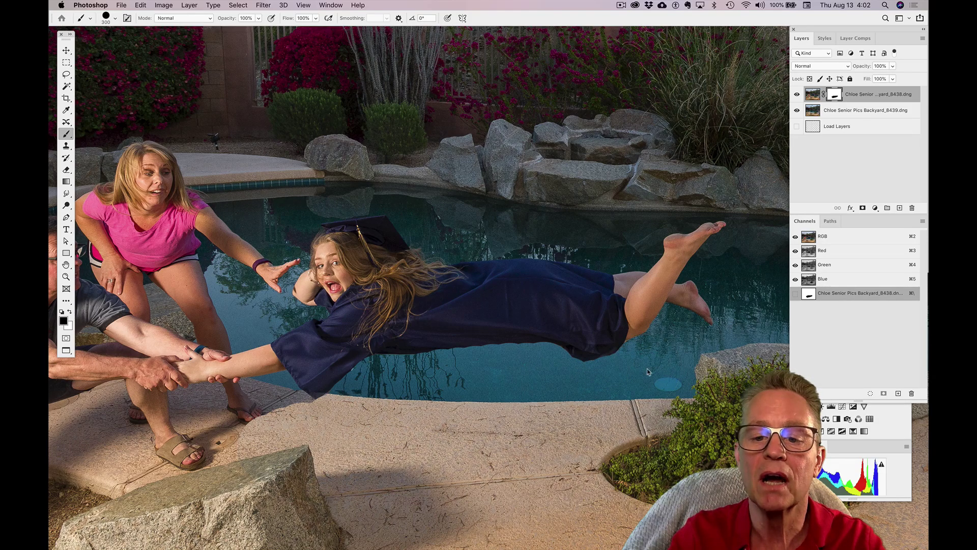
key(super+minus)
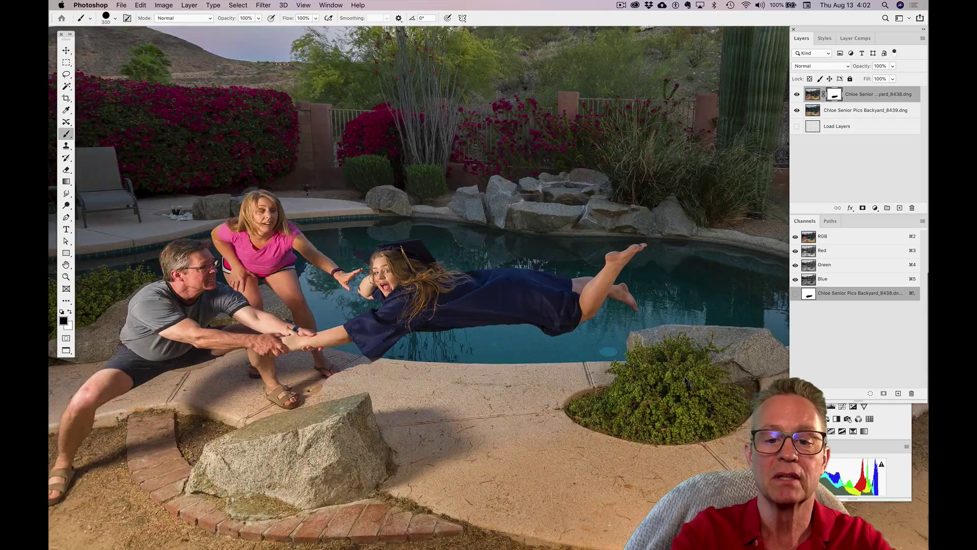
key(super+minus)
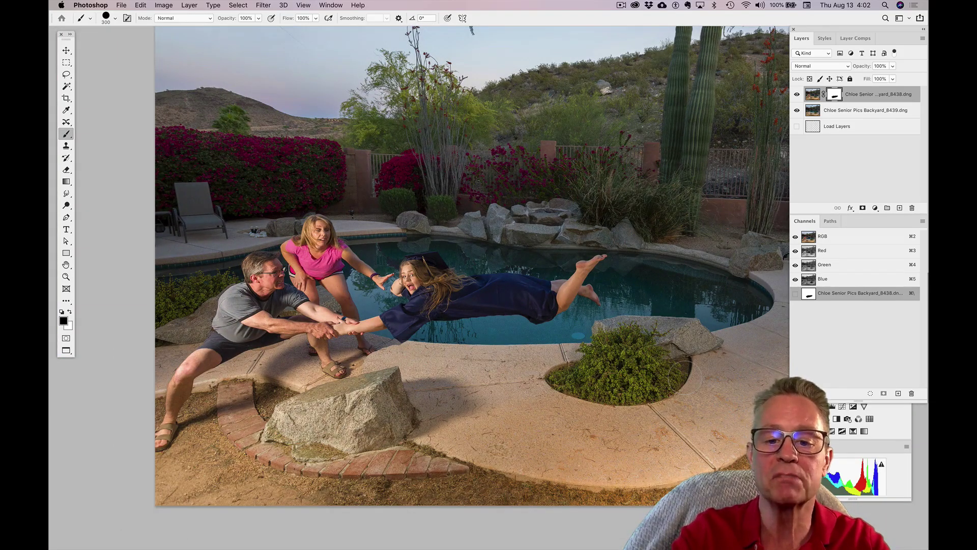
Soften the edge of the Brush tip and enlarge it to 600.
key(shift+bracketleft)
key(shift+bracketleft)
key(shift+bracketleft)
key(shift+bracketleft)
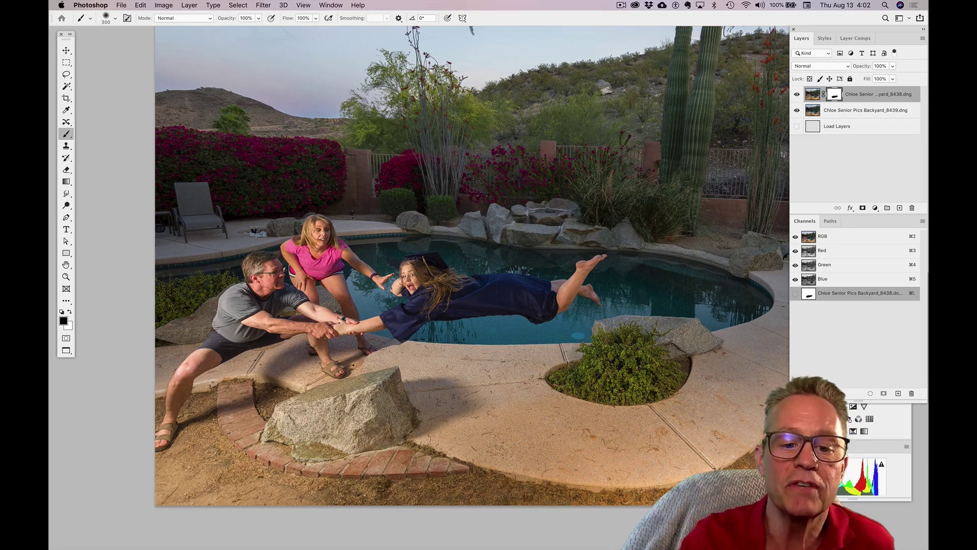
key(bracketright)
key(bracketright)
key(bracketright)
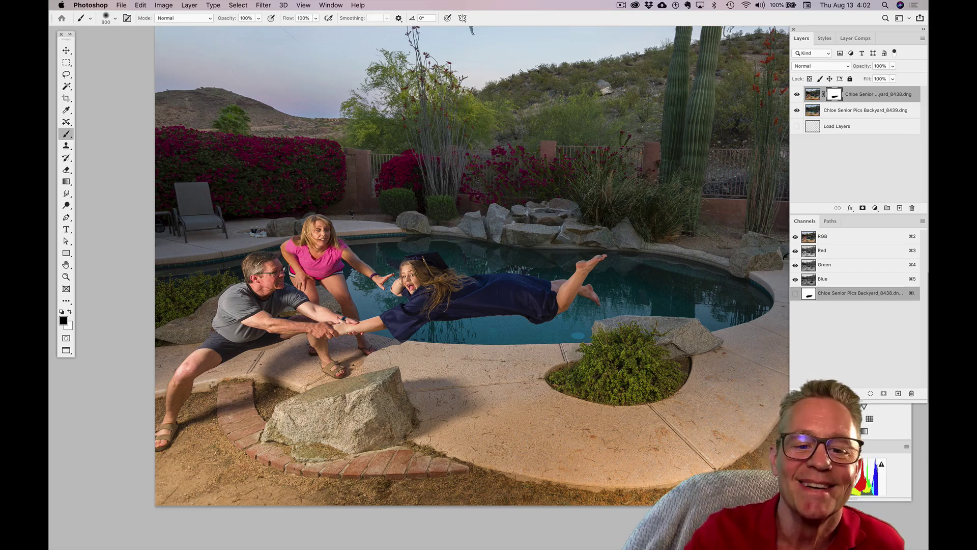
Paint black on the mask over the sandalled feet above the rock, and bring them back by painting with white.
click(356, 351)
click(364, 360)
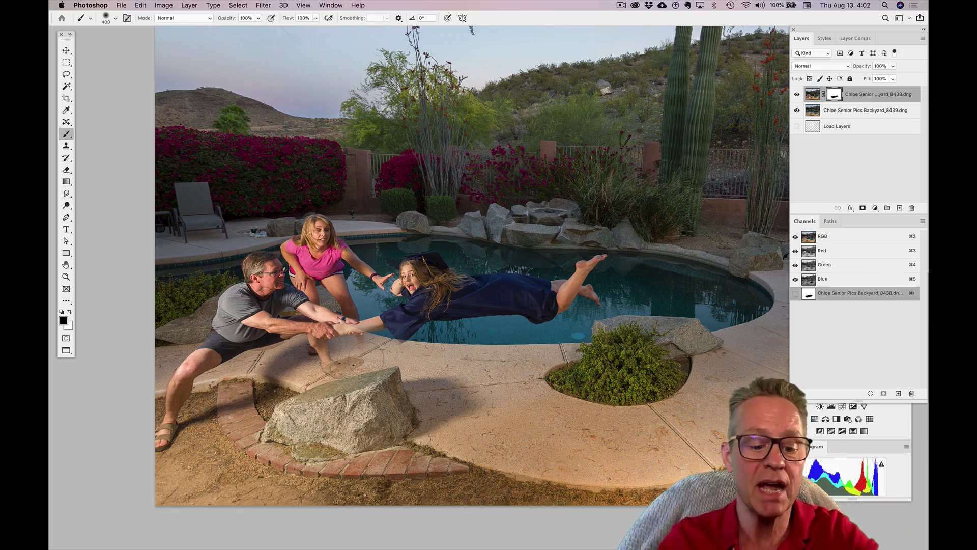
key(x)
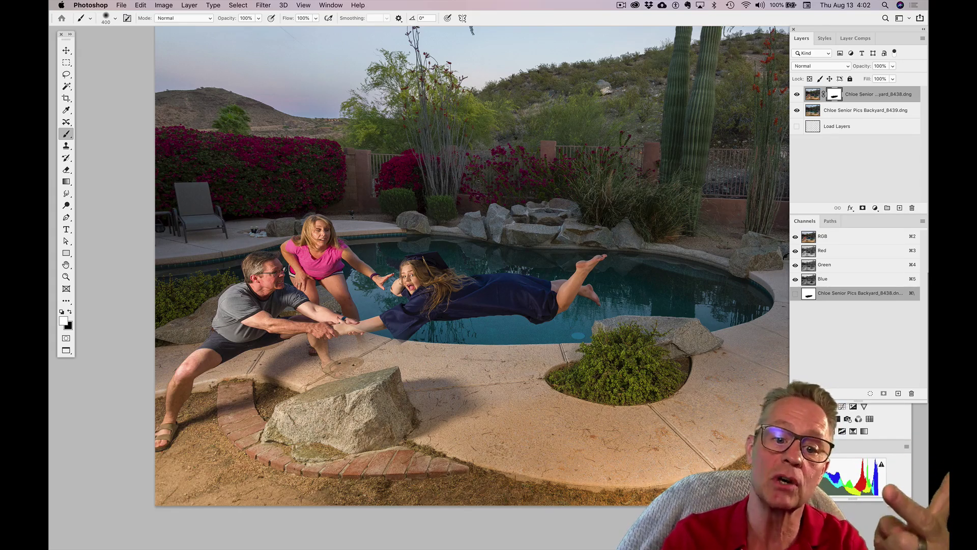
mouse_move(349, 356)
mouse_down()
mouse_move(361, 362)
mouse_move(379, 348)
mouse_up()
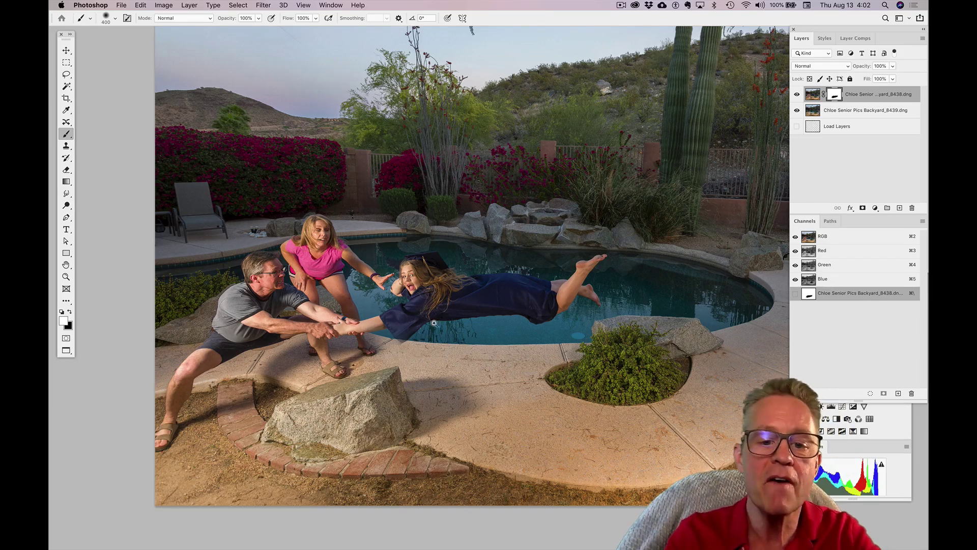
Reduce the brush size to 100 and draw a freehand Lasso selection around the faded lower corner of the graduate's sleeve.
super+click(416, 335)
super+click(411, 349)
super+click(392, 340)
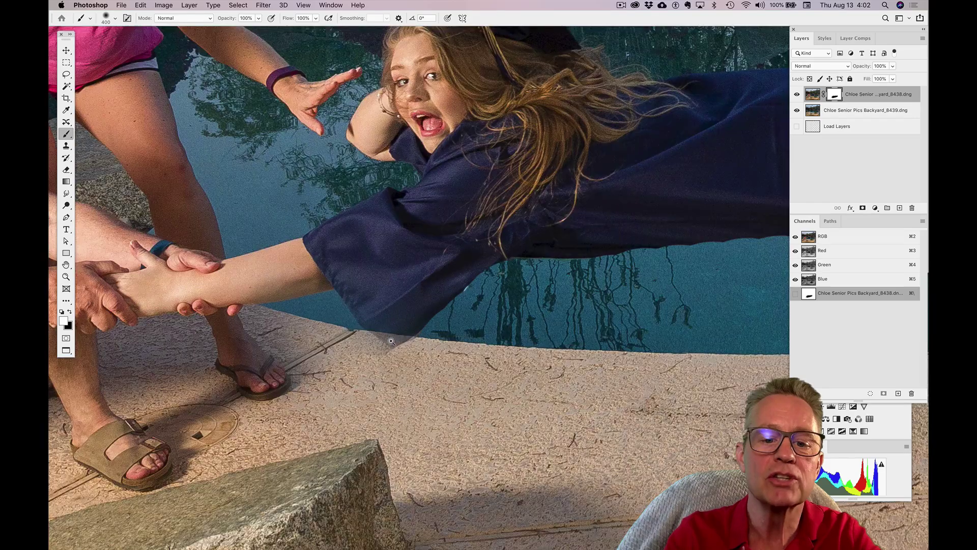
super+click(391, 341)
super+click(391, 341)
super+click(392, 339)
key(bracketleft)
key(bracketleft)
key(bracketleft)
key(bracketleft)
key(bracketleft)
key(bracketleft)
key(bracketleft)
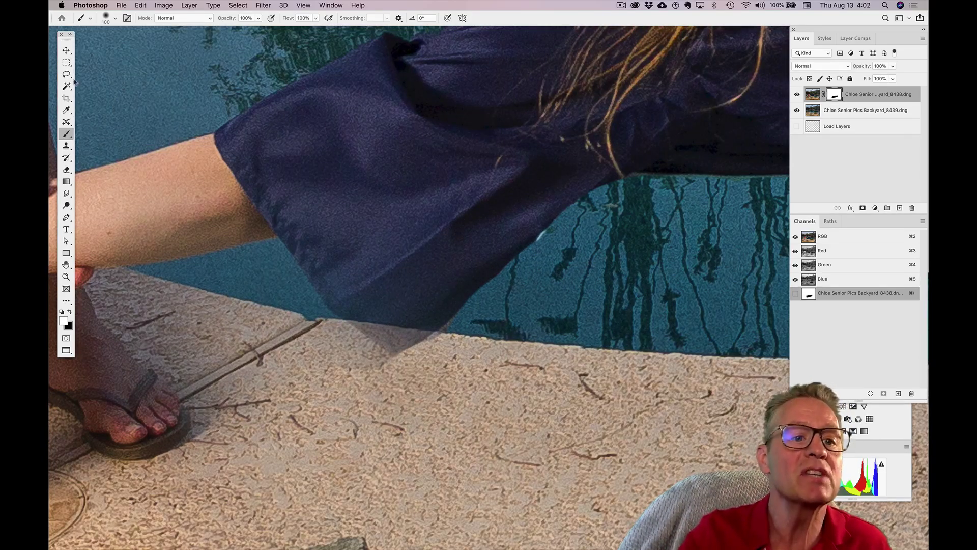
click(67, 78)
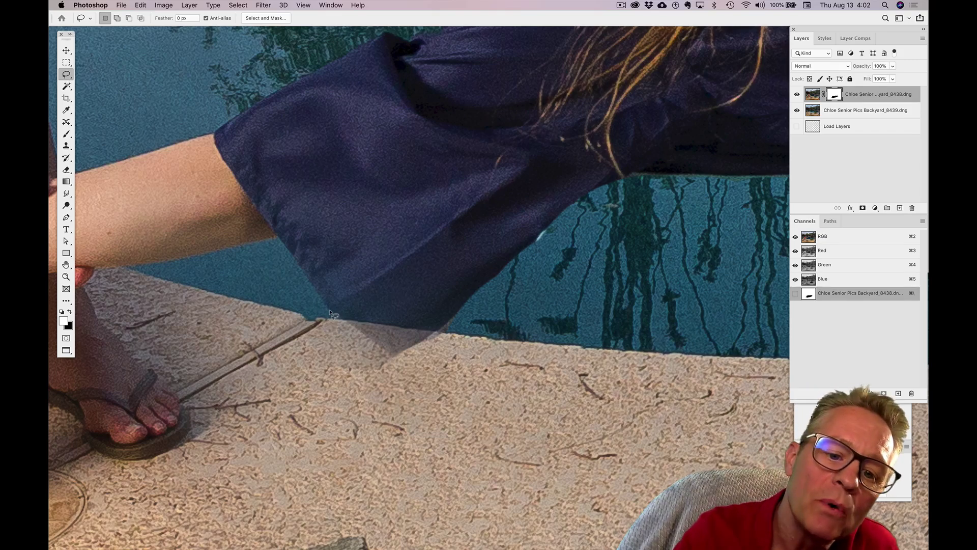
mouse_move(341, 322)
mouse_down()
mouse_move(390, 352)
mouse_move(414, 351)
mouse_move(401, 353)
mouse_move(443, 330)
mouse_move(434, 300)
mouse_move(356, 260)
mouse_up()
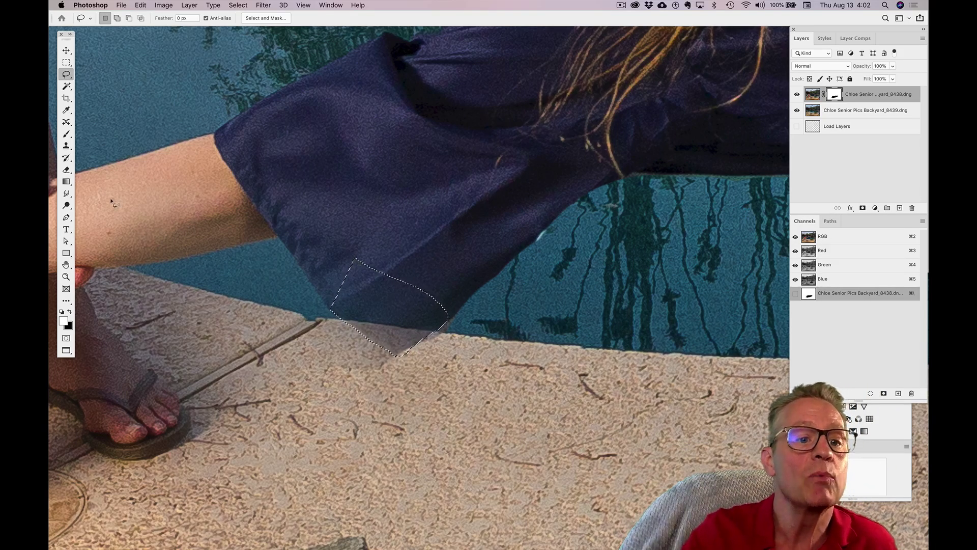
Paint white on the mask inside the selection to restore the sleeve's corner, and deselect.
click(66, 133)
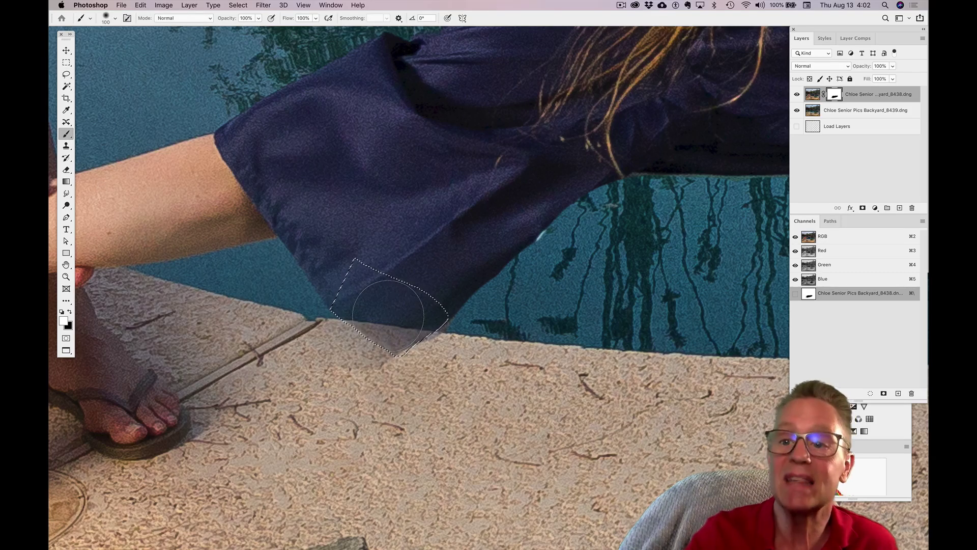
mouse_move(387, 326)
mouse_down()
mouse_move(350, 307)
mouse_move(412, 336)
mouse_move(429, 316)
mouse_up()
key(super+d)
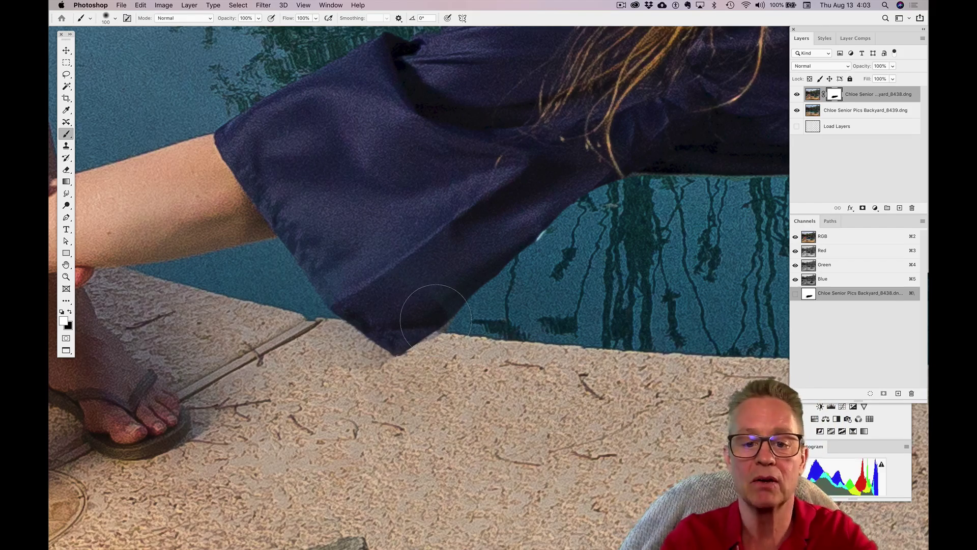
key(super+0)
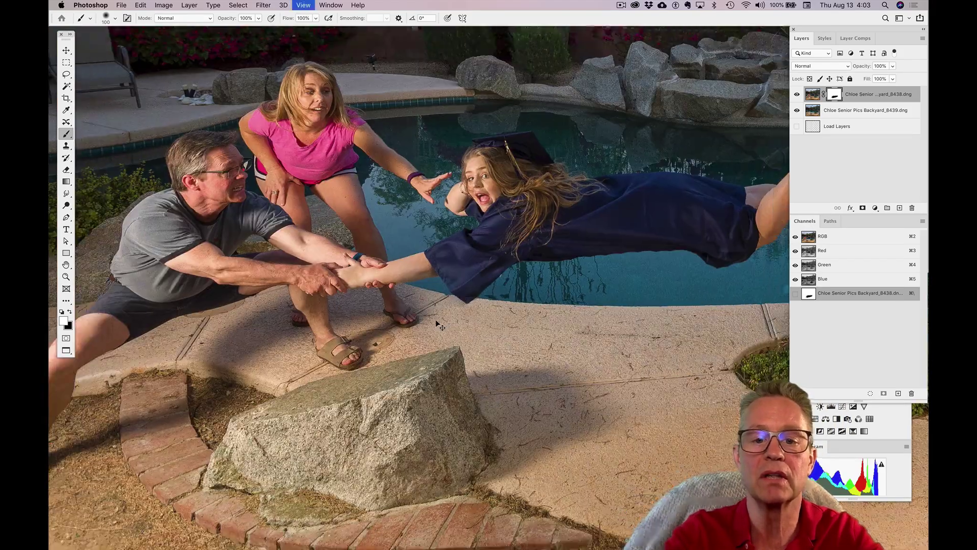
key(super+minus)
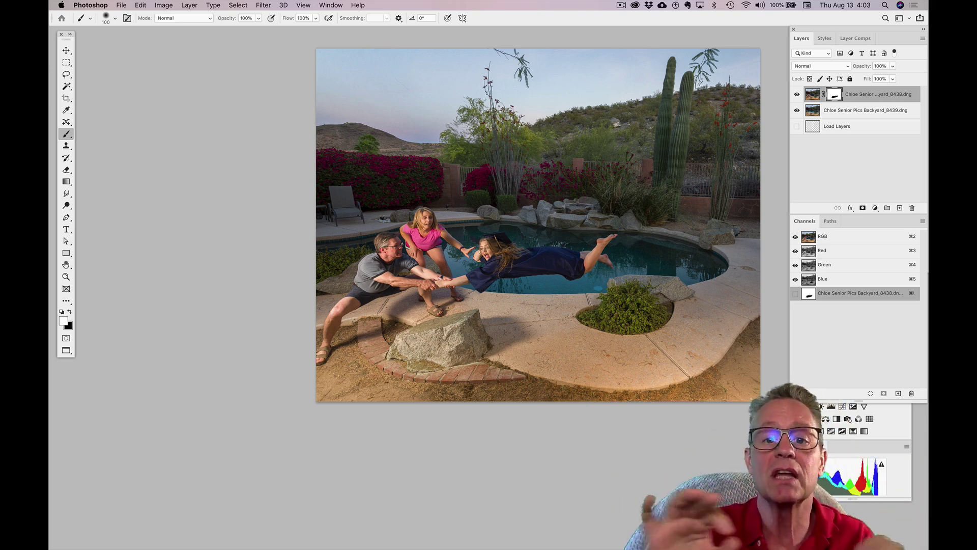
Close the flying-graduate composite without saving it and switch to Adobe Bridge.
key(super+w)
key(super+d)
key(super+Tab)
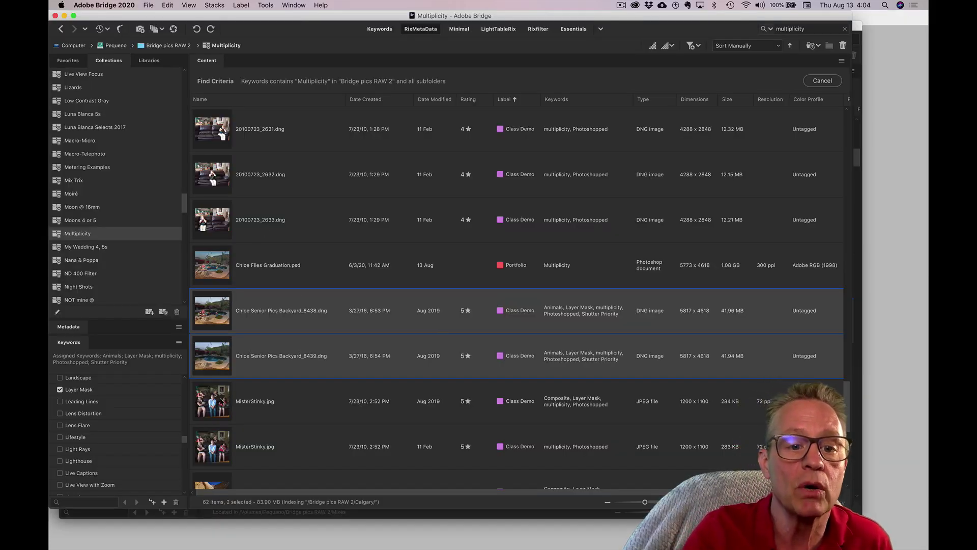
Preview the multiplicity examples full screen, including the canyon running sequence, the arm-wrestling composite and the three-pose sofa composite.
scroll(246, 355, down, 4)
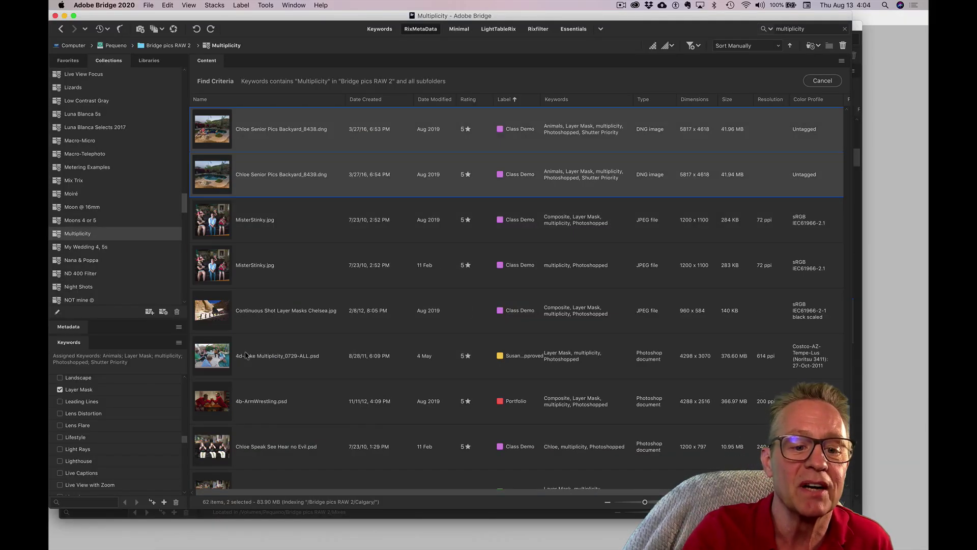
click(218, 301)
key(space)
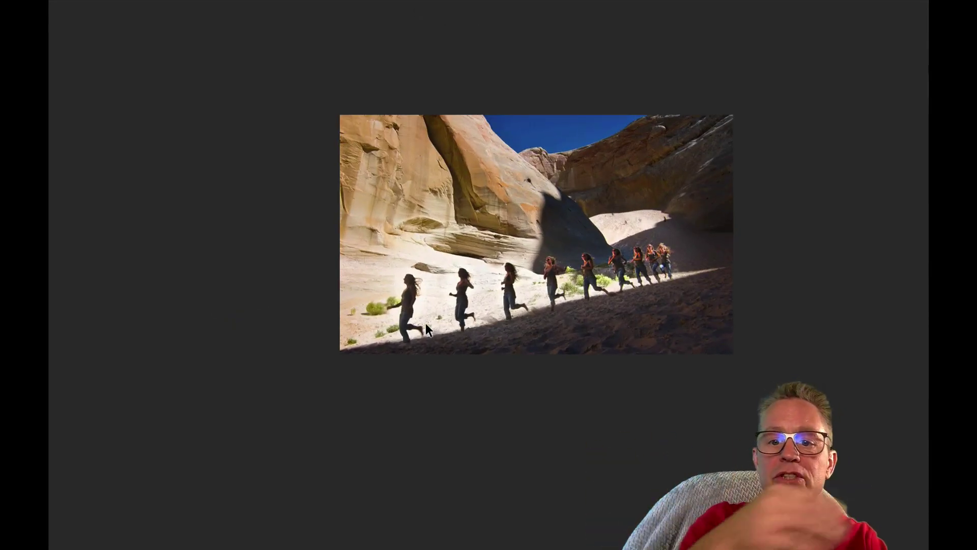
key(space)
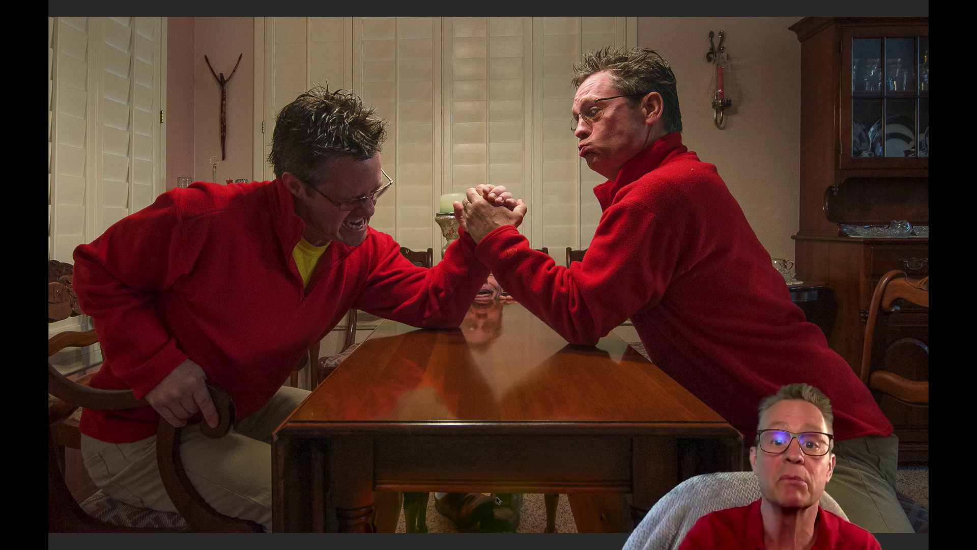
key(Right)
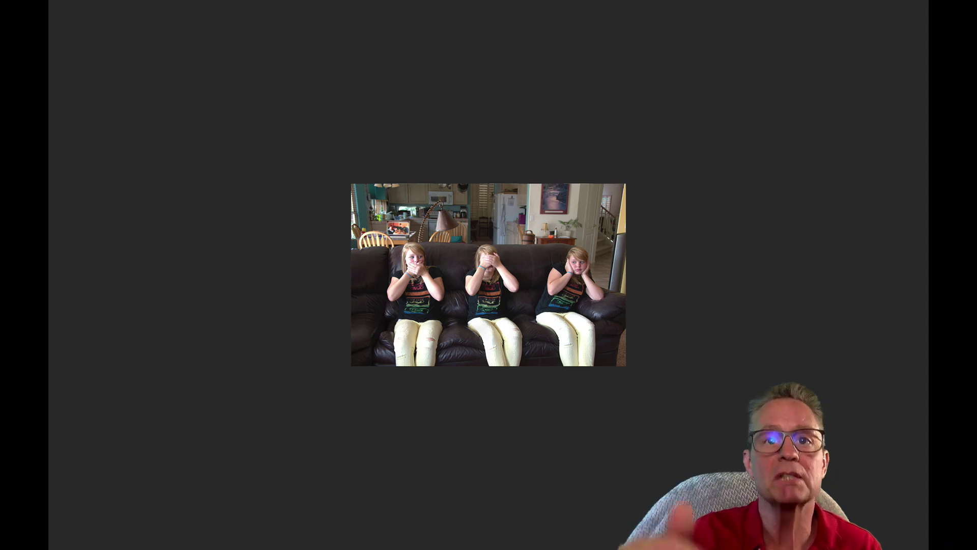
key(space)
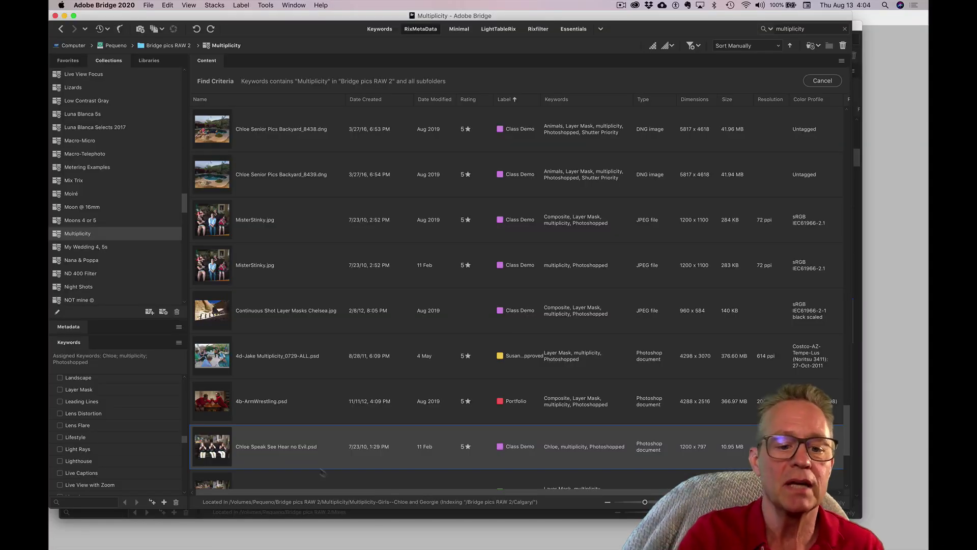
Load the three green-labelled sofa photos, 20100723_2631.dng to 20100723_2633.dng, into one Photoshop document as layers.
scroll(315, 468, down, 2)
click(218, 400)
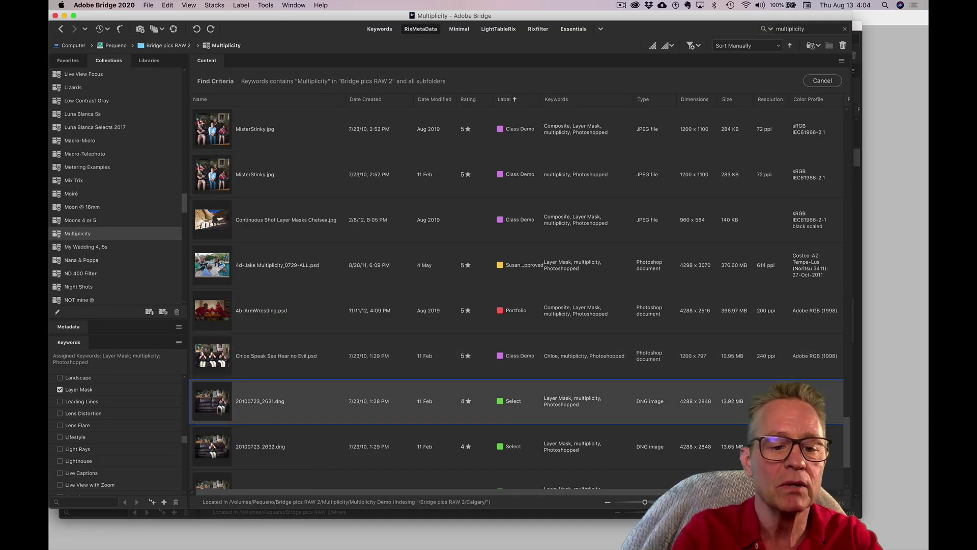
scroll(217, 427, down, 2)
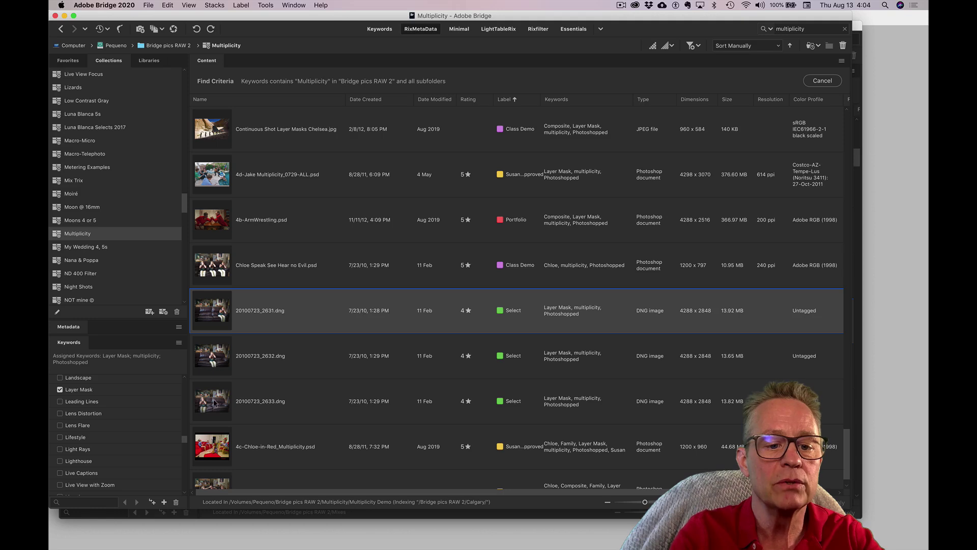
shift+click(213, 404)
click(265, 6)
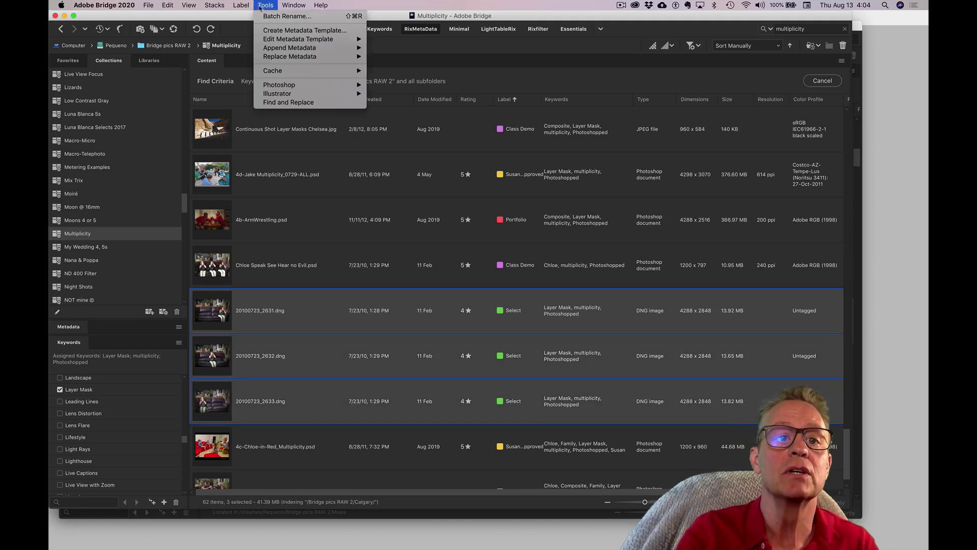
mouse_move(270, 89)
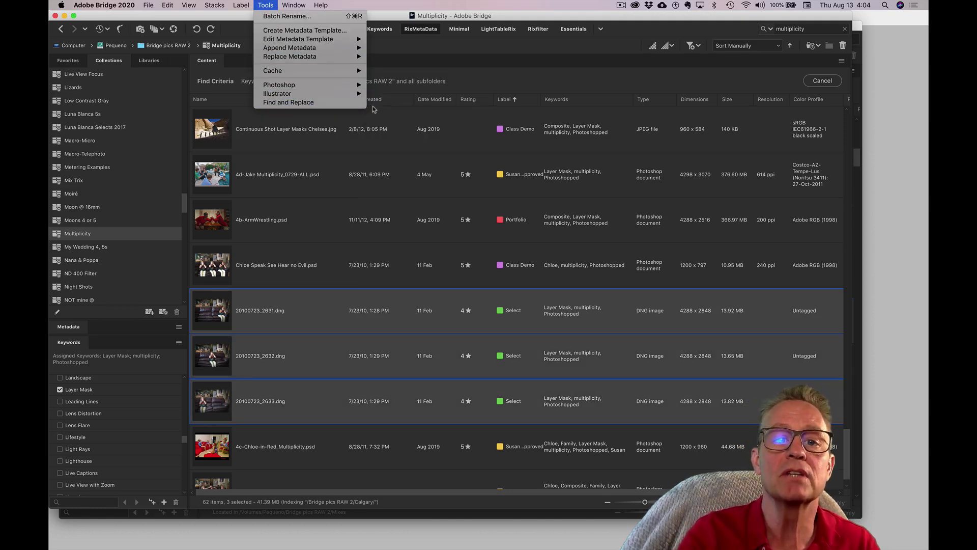
click(384, 122)
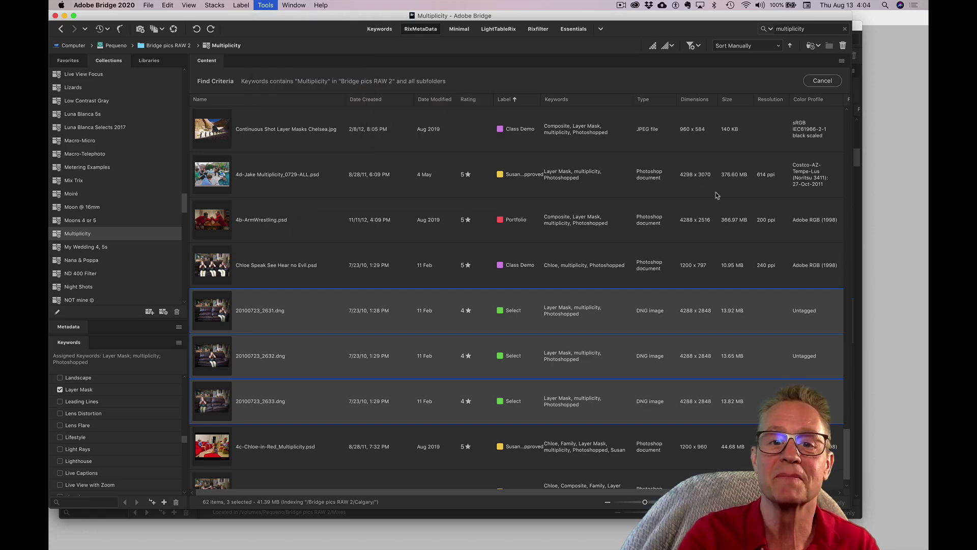
click(490, 283)
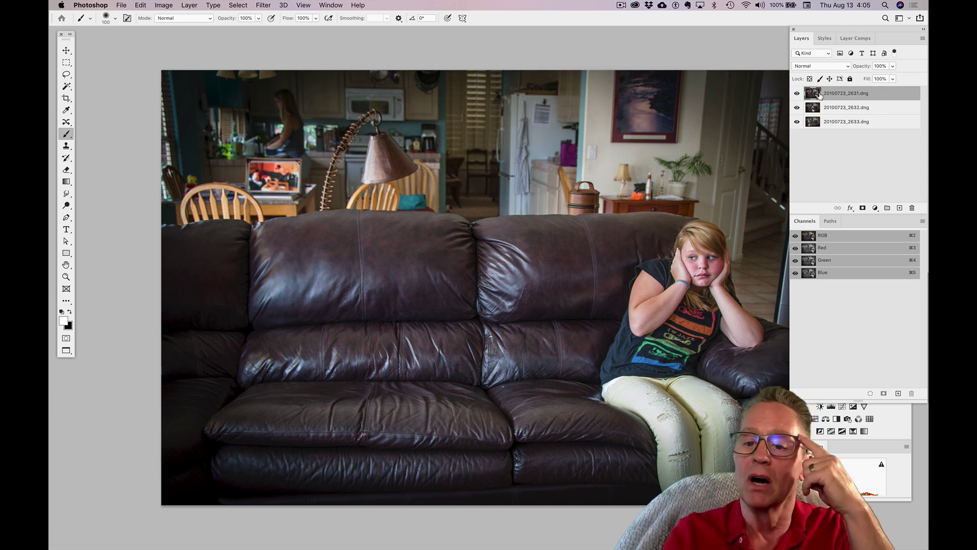
Hide the 20100723_2631.dng layer and compare the other two photos by hiding and reshowing the 20100723_2632.dng layer.
click(797, 95)
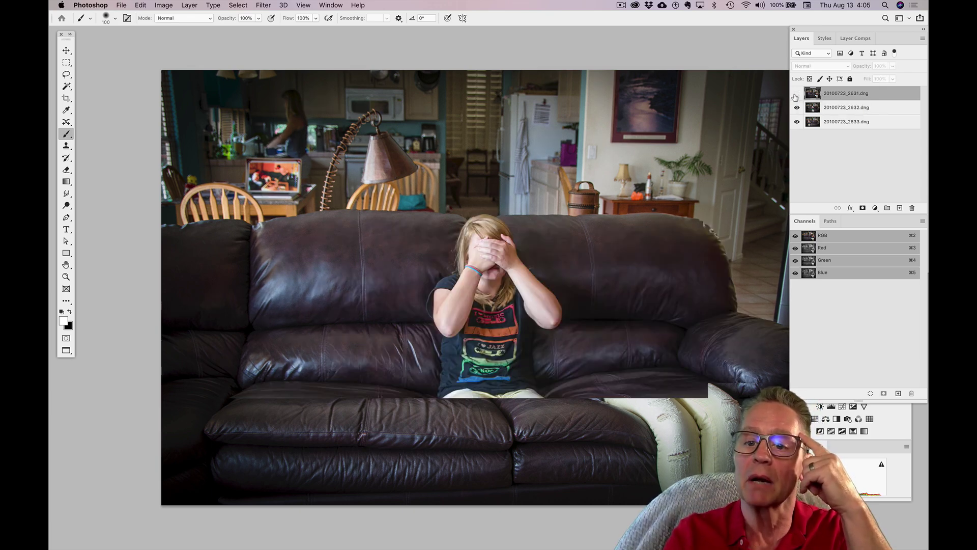
click(796, 107)
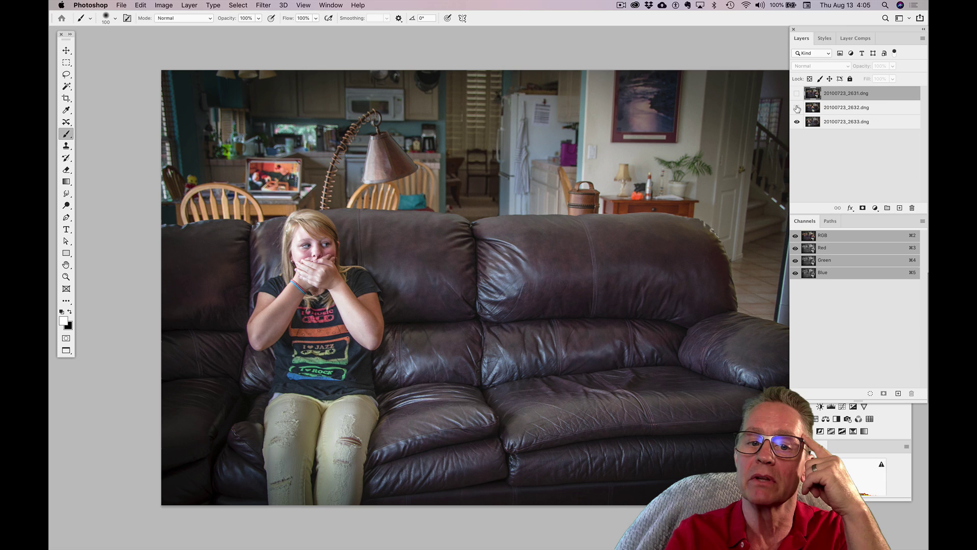
click(797, 107)
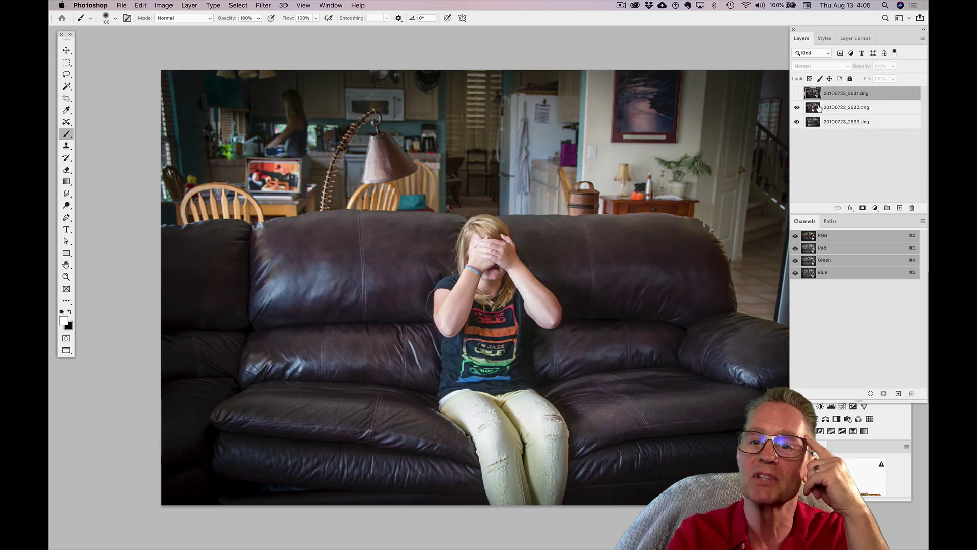
Add a layer mask to the 20100723_2632.dng layer and enlarge the Brush tip to 250.
click(819, 108)
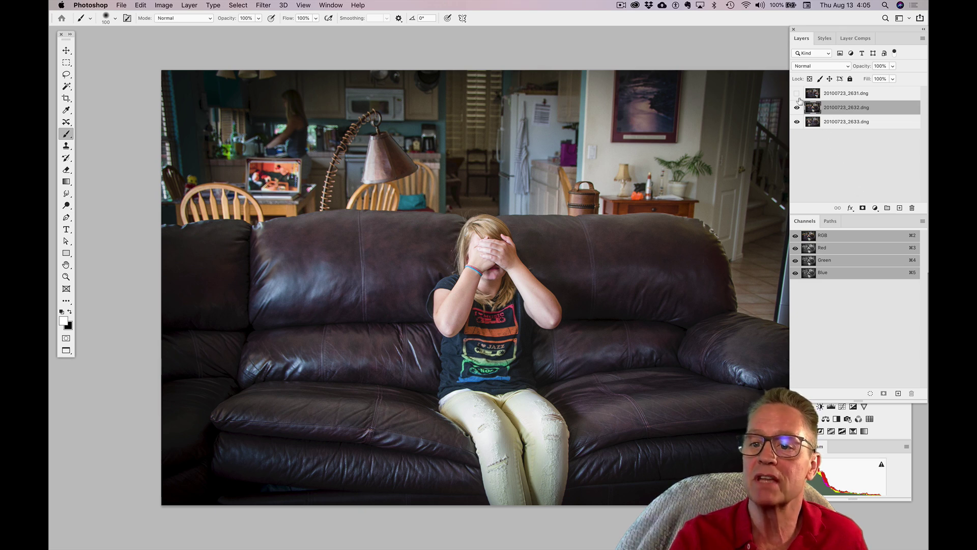
click(862, 208)
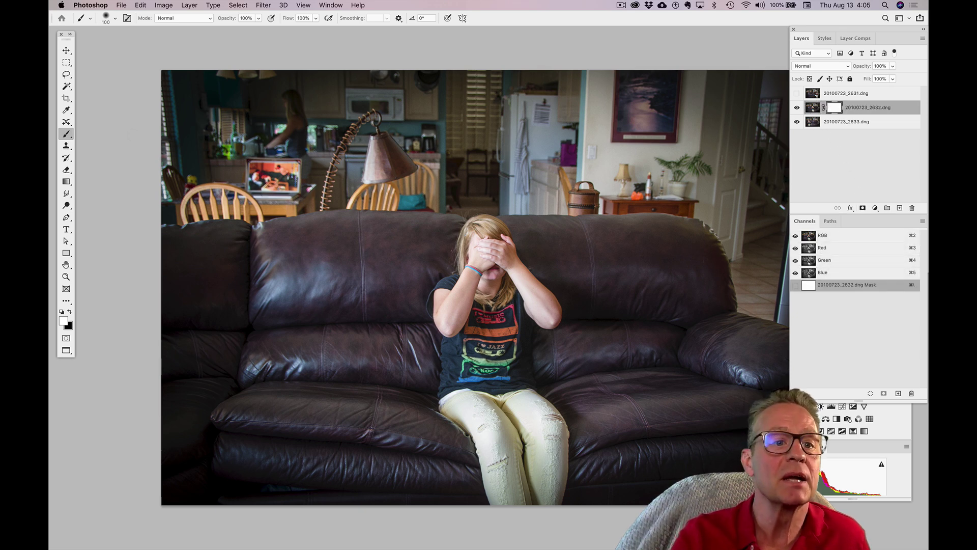
key(bracketright)
key(bracketright)
key(bracketright)
key(bracketright)
key(bracketright)
key(bracketright)
key(bracketright)
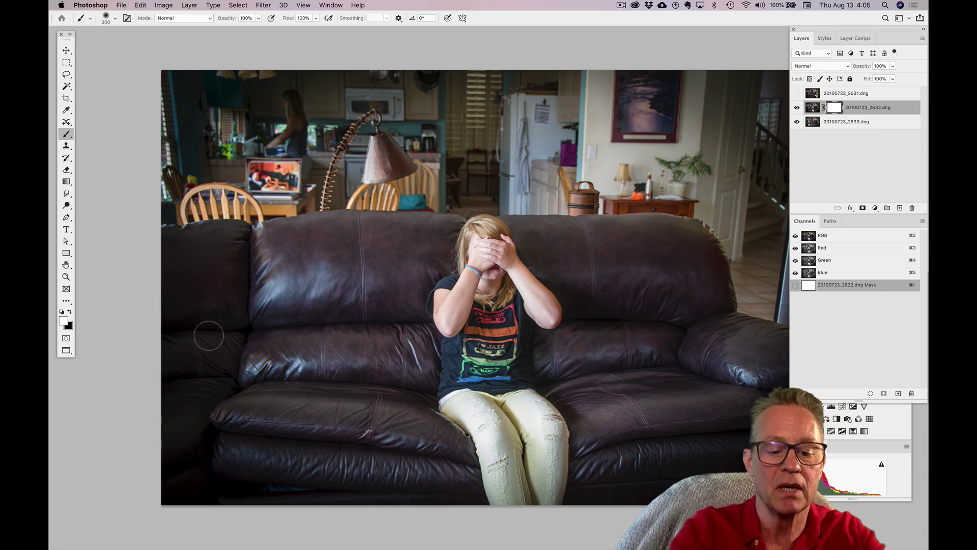
Paint black with a size 900 brush on the 20100723_2632.dng mask to reveal the girl covering her mouth, checking against the 20100723_2633.dng layer.
key(x)
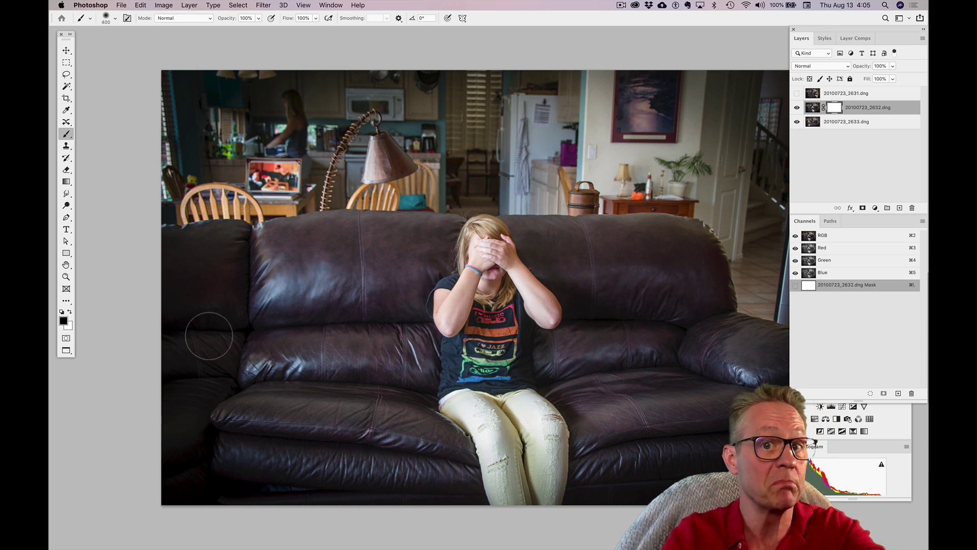
key(bracketright)
key(bracketright)
key(bracketright)
key(bracketright)
key(bracketright)
key(bracketright)
mouse_move(209, 335)
mouse_down()
mouse_move(336, 269)
mouse_move(356, 300)
mouse_move(335, 407)
mouse_move(303, 232)
mouse_move(280, 455)
mouse_move(351, 451)
mouse_up()
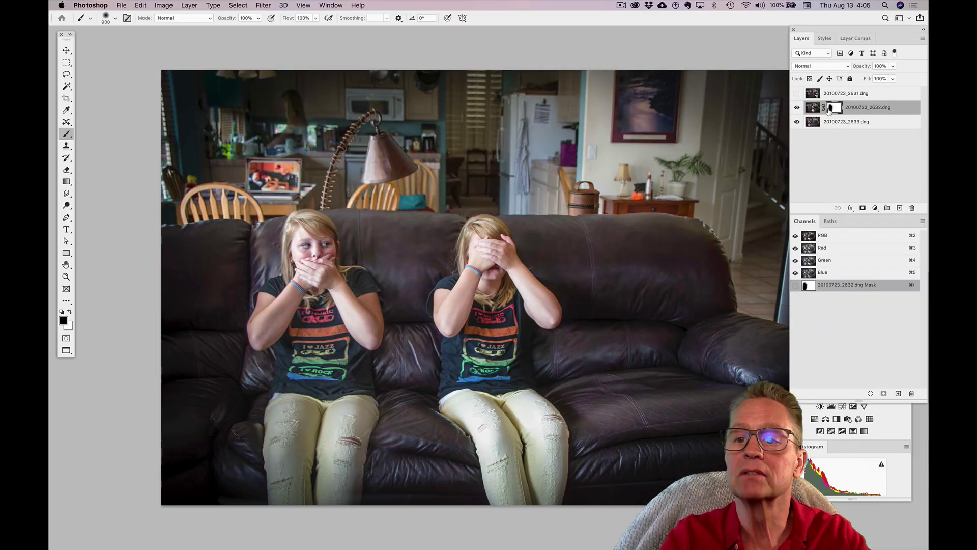
click(710, 202)
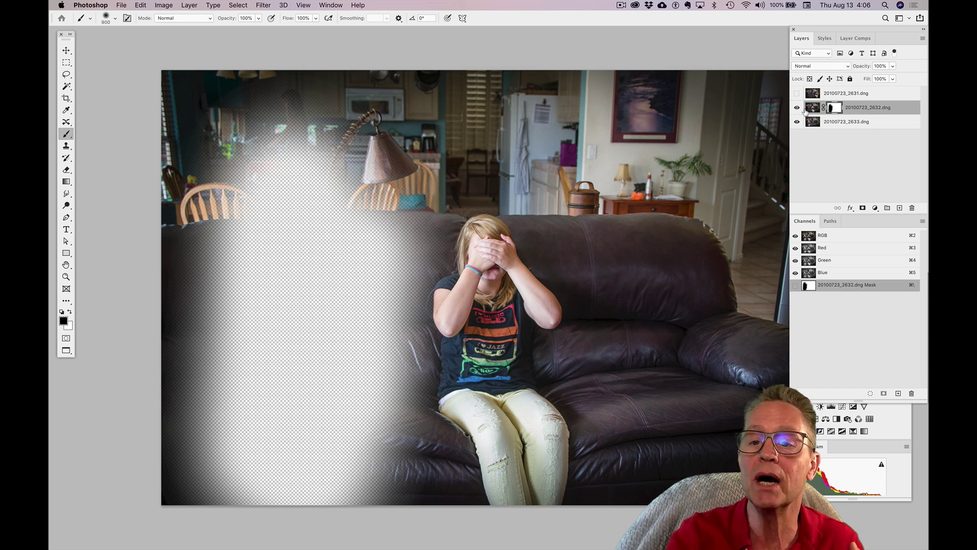
click(797, 122)
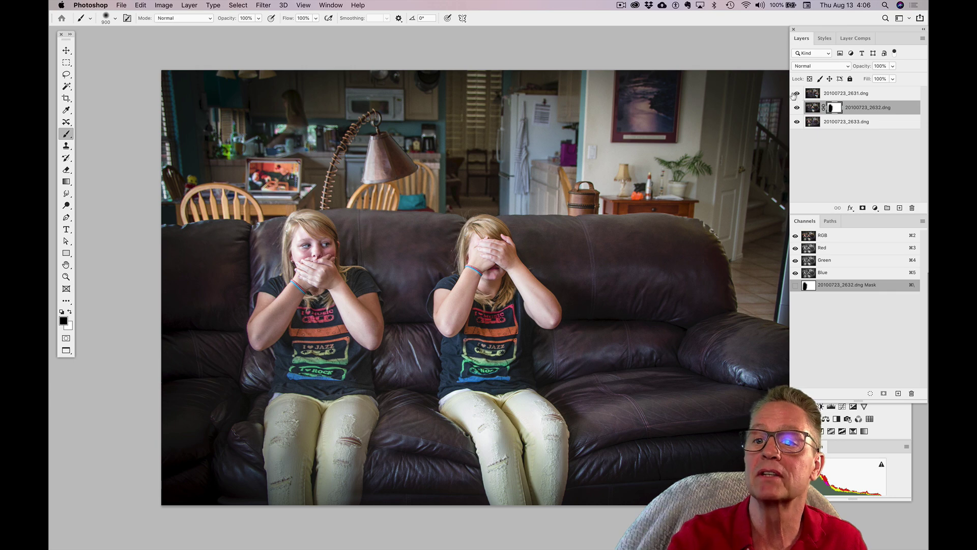
Show the 20100723_2631.dng layer, add a mask and paint it black over the sofa's left and middle to reveal the other two girls.
click(797, 93)
click(814, 95)
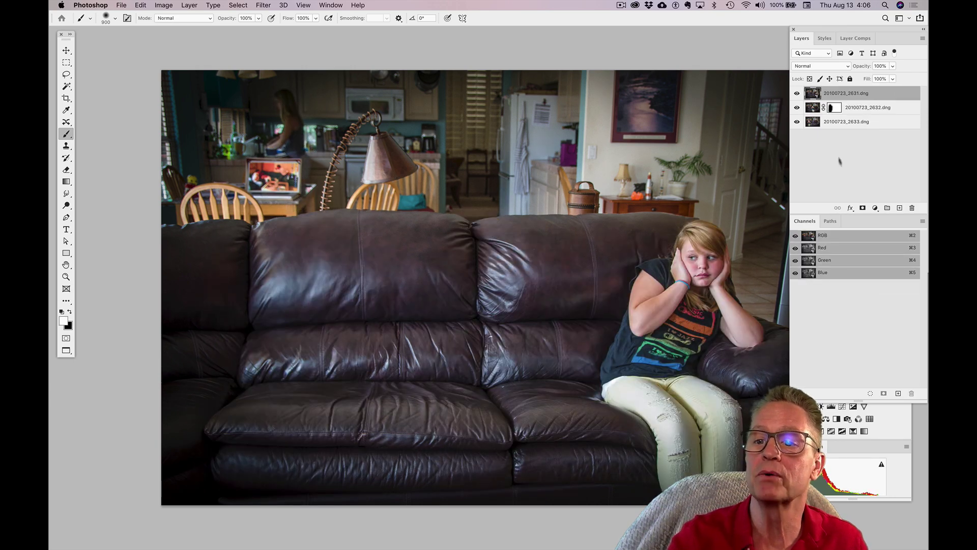
click(862, 208)
key(x)
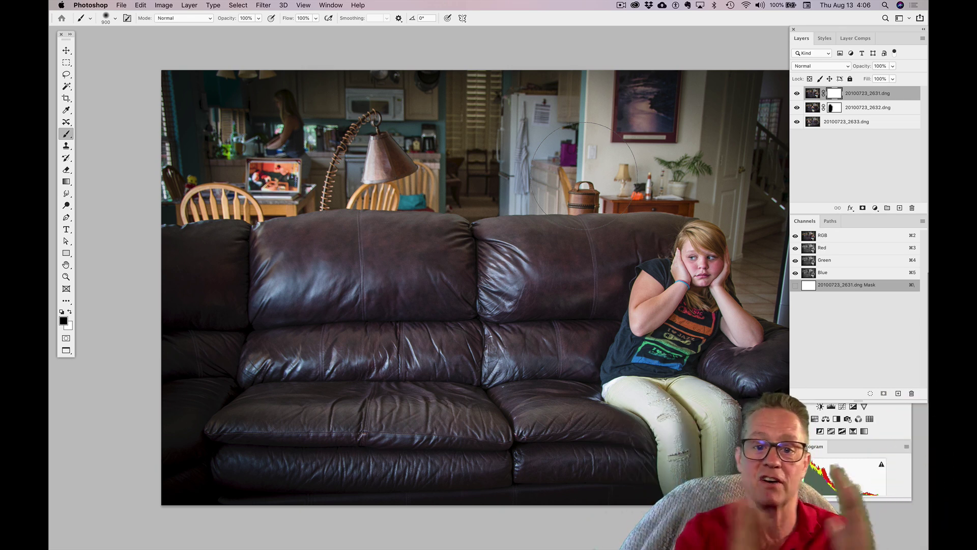
mouse_move(519, 239)
mouse_down()
mouse_move(489, 351)
mouse_move(524, 473)
mouse_move(473, 234)
mouse_move(436, 524)
mouse_move(336, 274)
mouse_move(285, 524)
mouse_move(264, 285)
mouse_move(379, 524)
mouse_up()
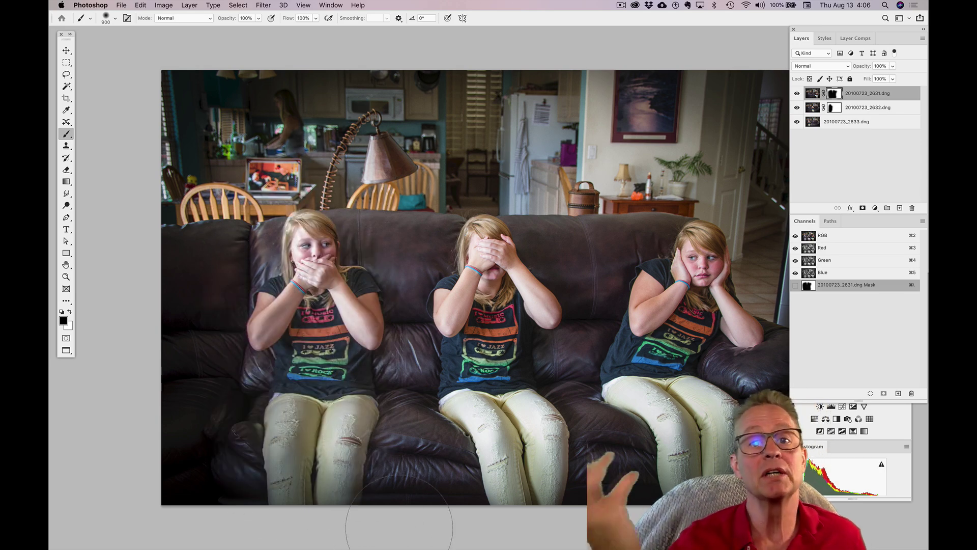
Close the three-girl sofa composite without saving it.
key(super+w)
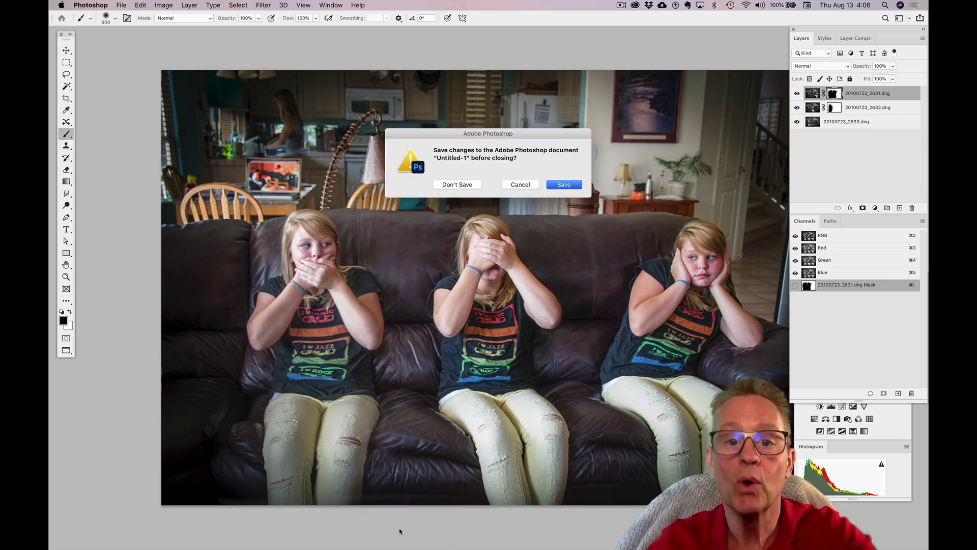
key(super+d)
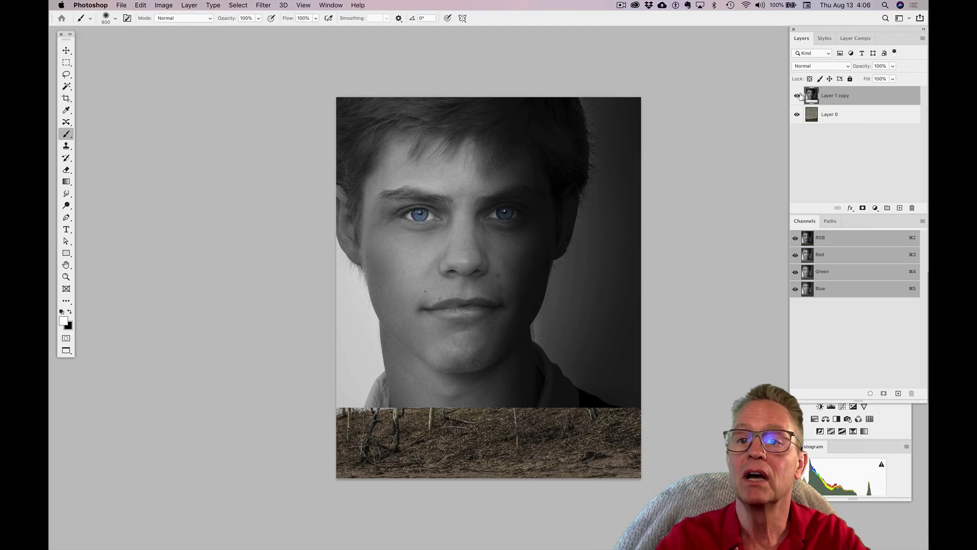
Compare the portrait with the birch forest by hiding and reshowing Layer 1 copy, and look through its available blend modes.
click(564, 265)
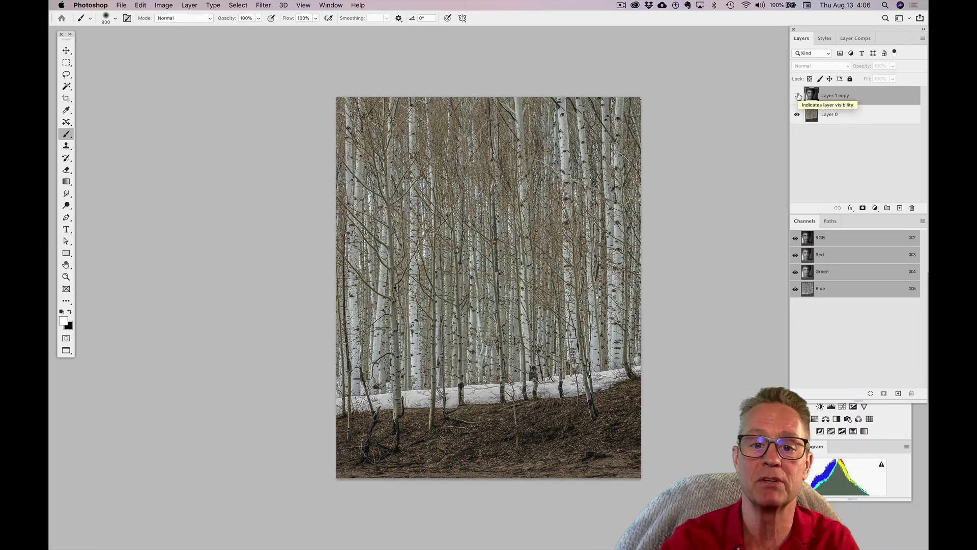
click(797, 96)
click(797, 96)
click(798, 97)
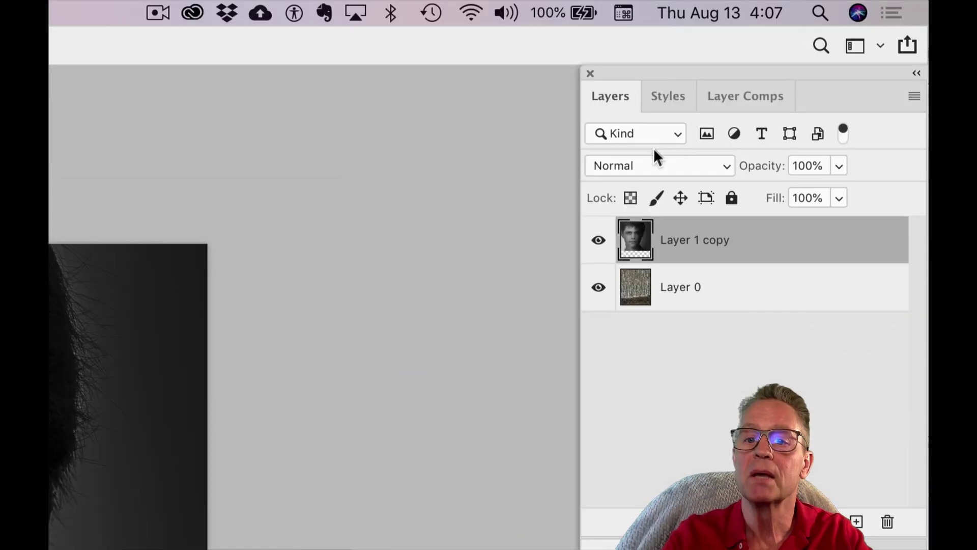
click(640, 171)
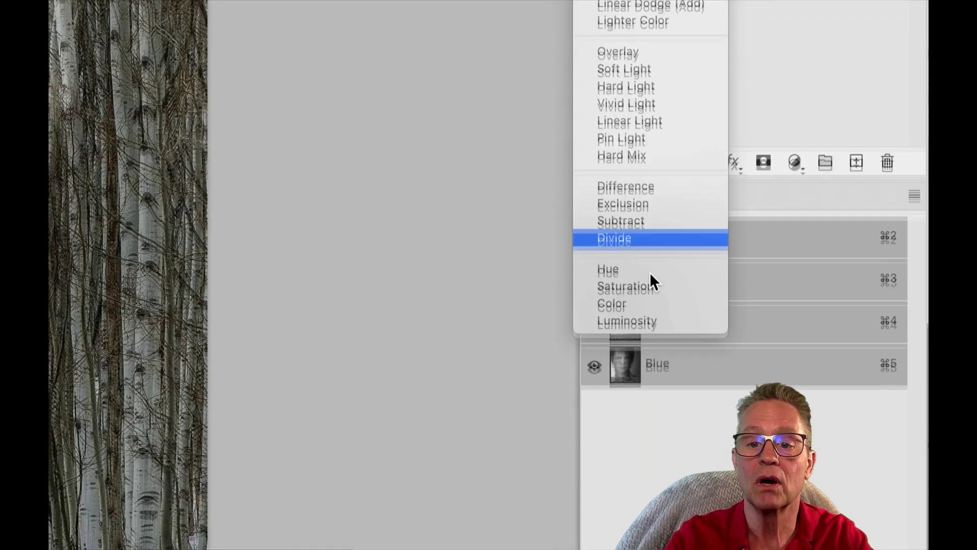
click(451, 348)
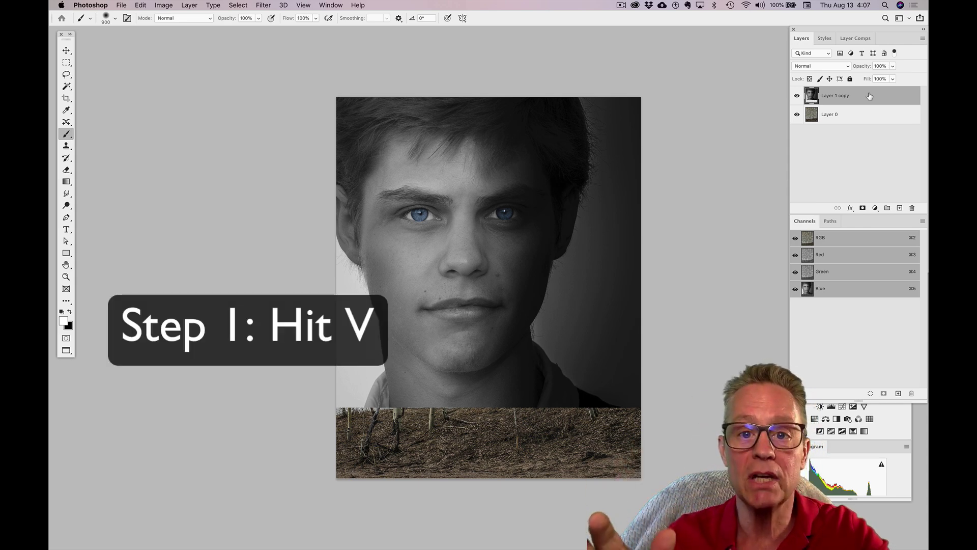
Activate the Move tool and cycle Layer 1 copy's blend mode from Normal through Darken, Color Burn and Screen to Overlay.
key(v)
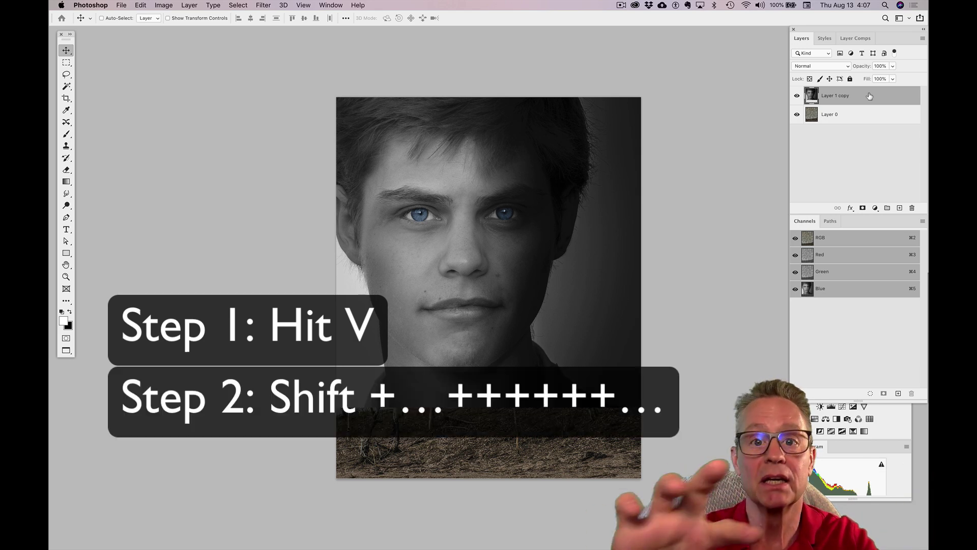
key(shift+plus)
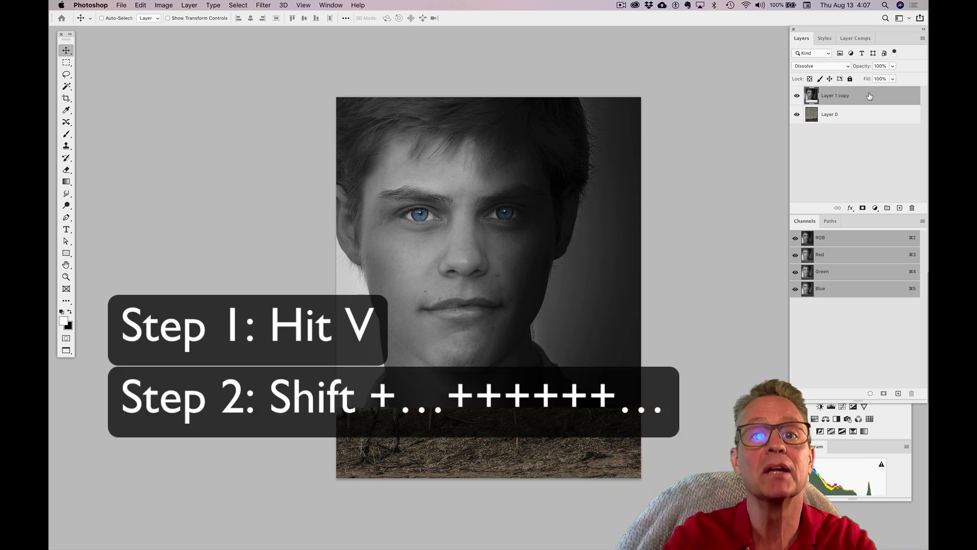
key(shift+plus)
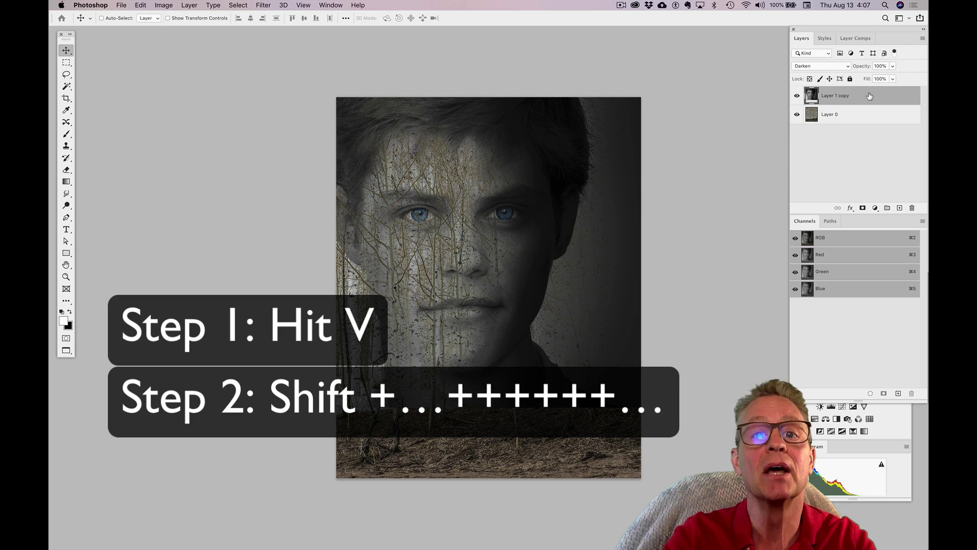
key(shift+plus)
key(shift+plus)
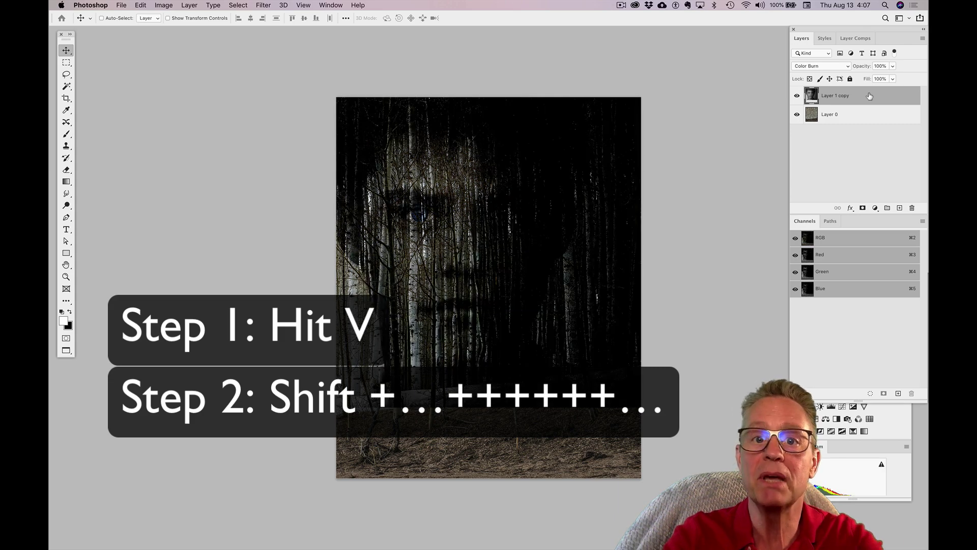
key(shift+plus)
key(shift+plus)
key(shift+plus)
key(shift+plus)
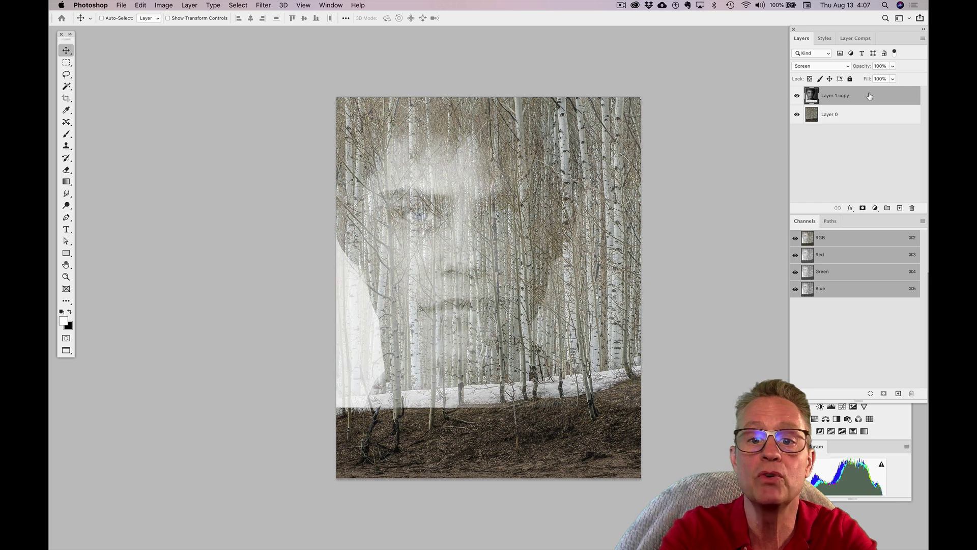
key(shift+plus)
key(shift+plus)
key(shift+plus)
key(shift+plus)
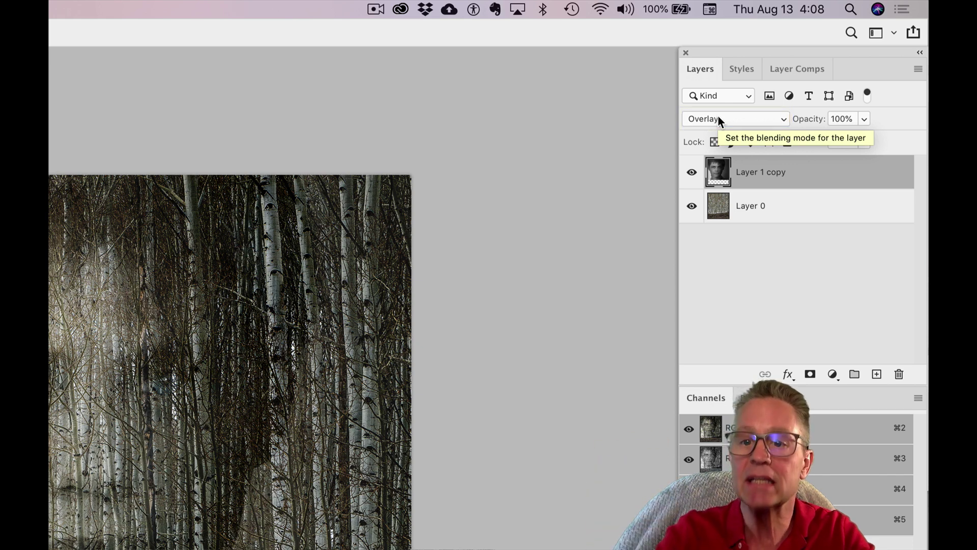
Try the contrast blend modes up to Hard Mix on Layer 1 copy, including Vivid Light and Linear Light, and return to Overlay.
key(shift+plus)
key(shift+plus)
key(shift+plus)
key(shift+plus)
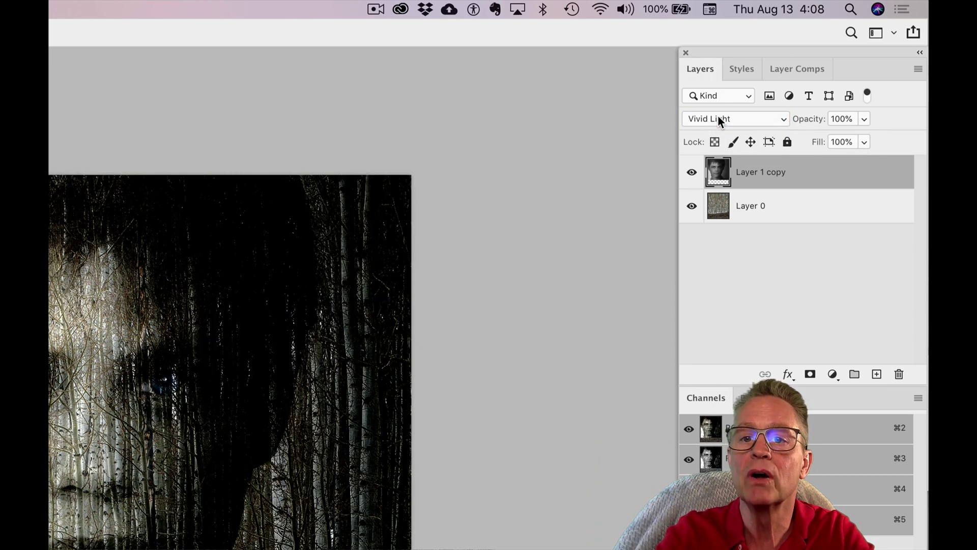
key(shift+plus)
key(shift+plus)
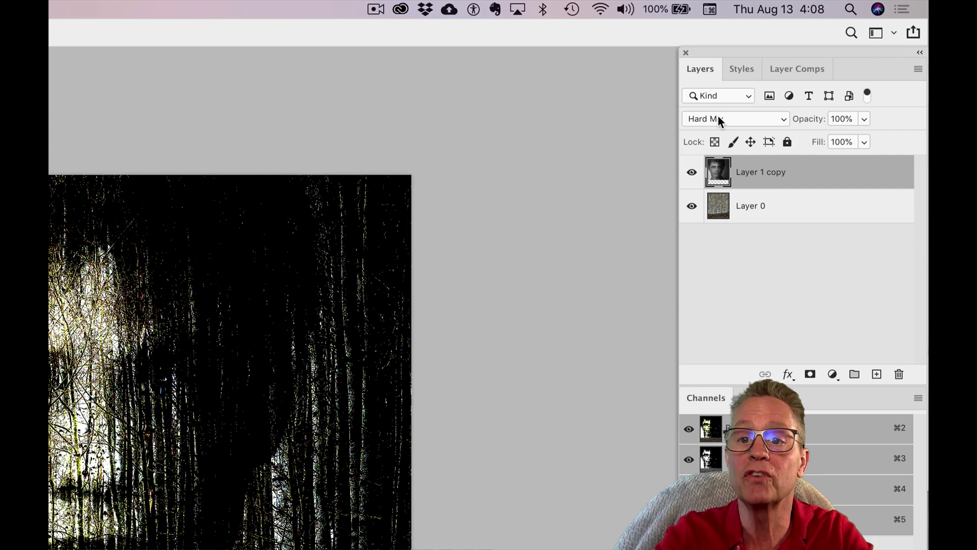
key(shift+minus)
key(shift+minus)
key(shift+minus)
key(shift+minus)
key(shift+minus)
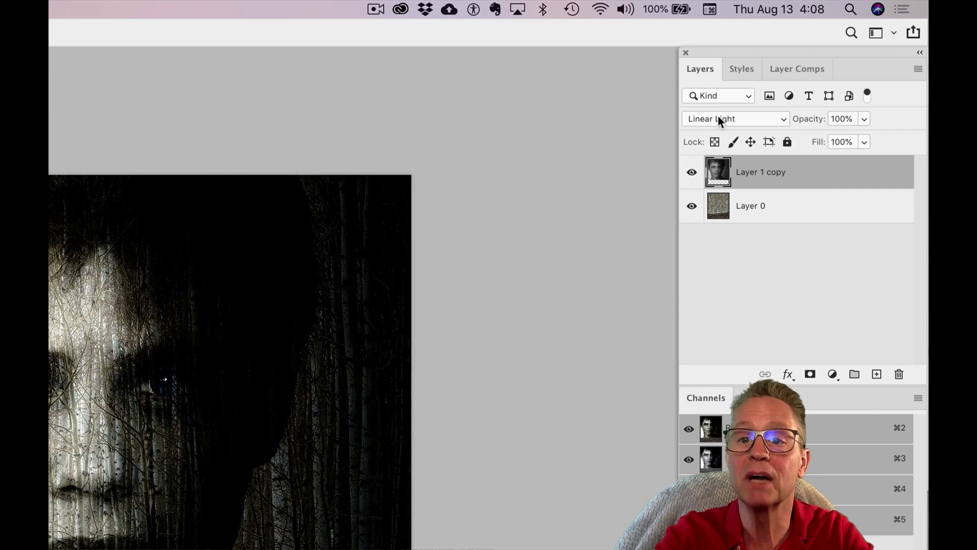
key(shift+minus)
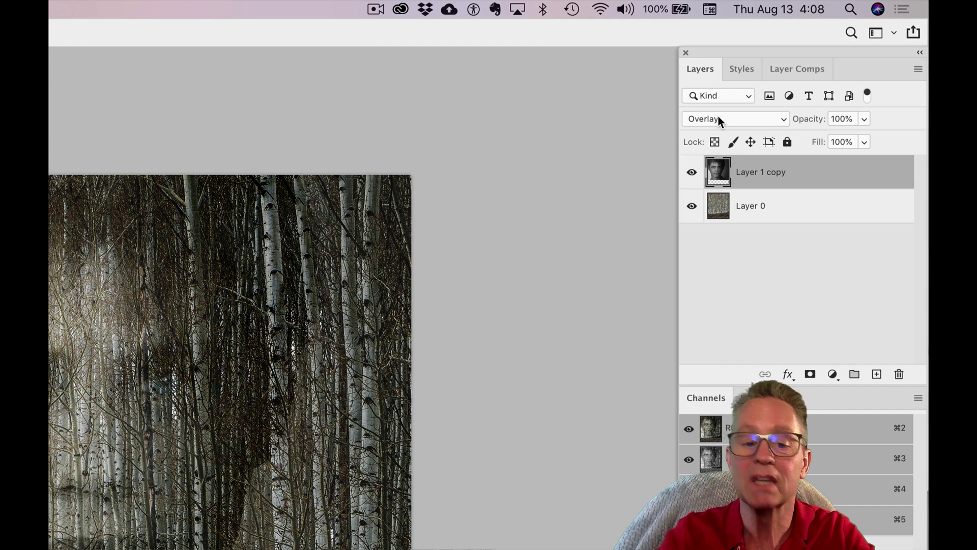
click(812, 65)
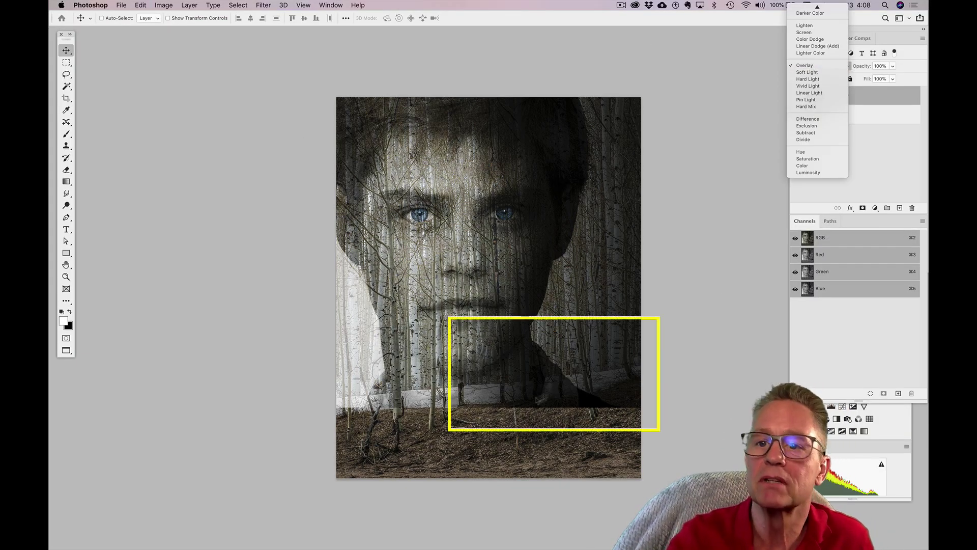
click(808, 66)
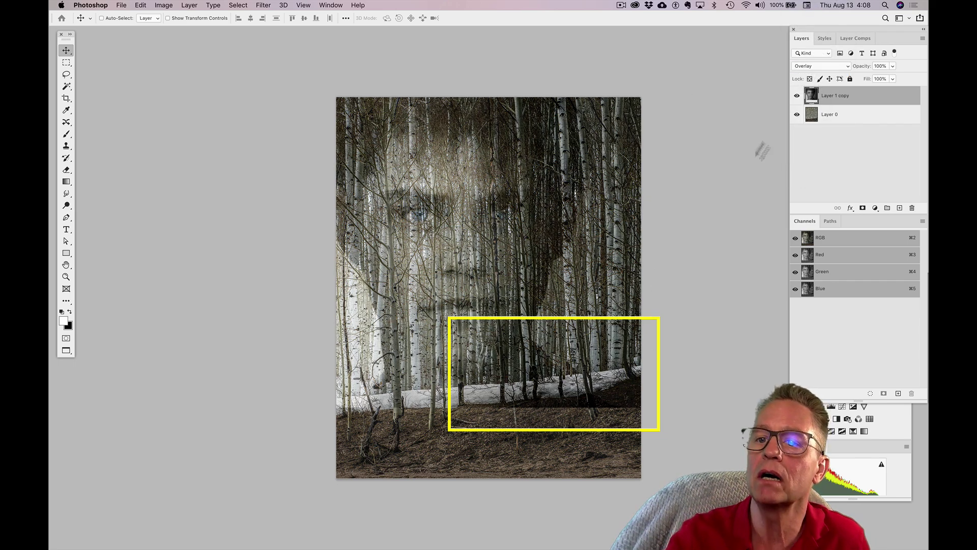
Add a layer mask to Layer 1 copy and brush black along the portrait's lower edge to blend it into the forest floor.
click(862, 208)
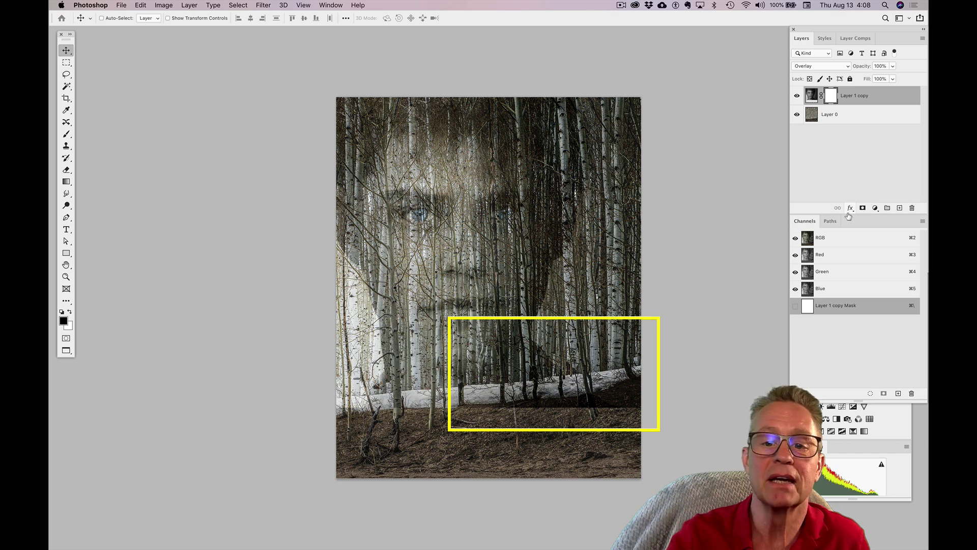
key(b)
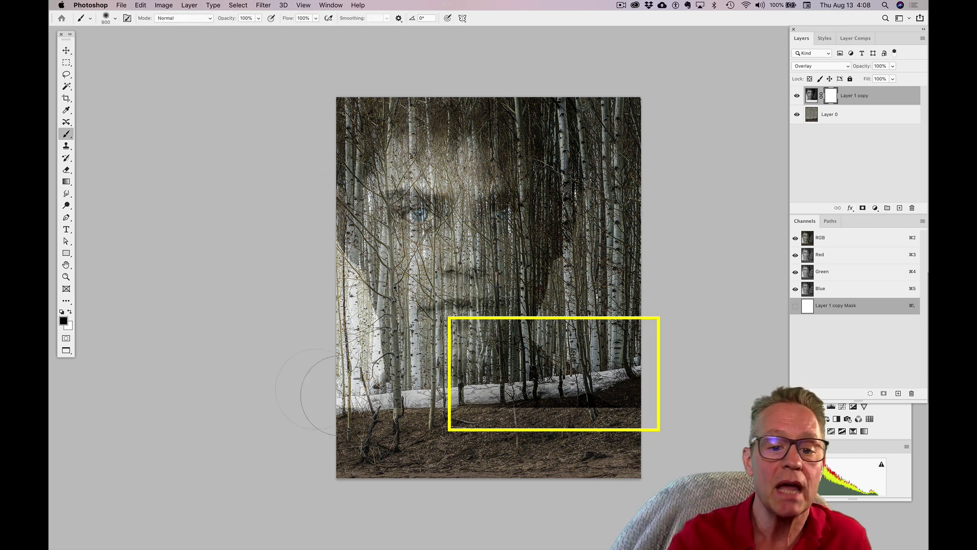
drag(508, 400, 672, 371)
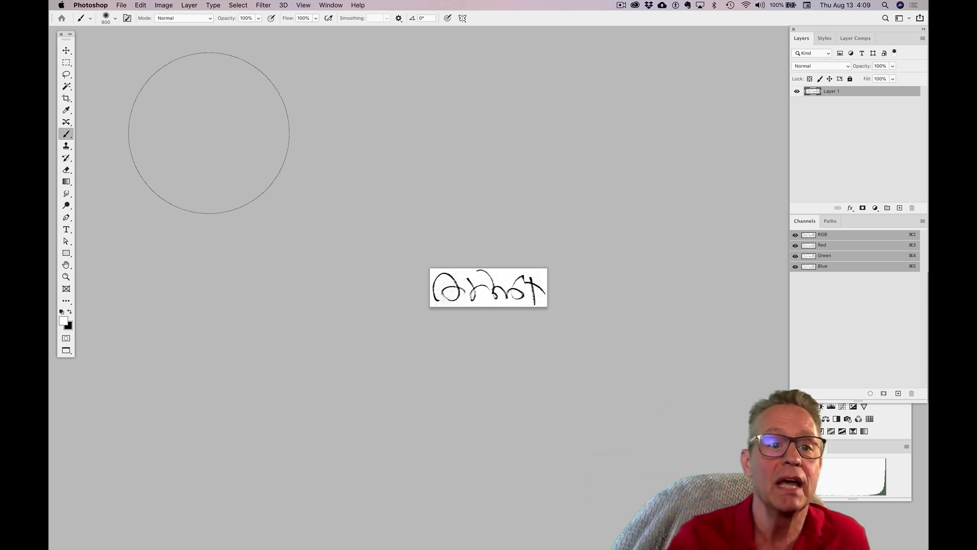
Select the whole signature image with a rectangular marquee, open the brush preset definition, cancel it and close the image without saving.
click(66, 62)
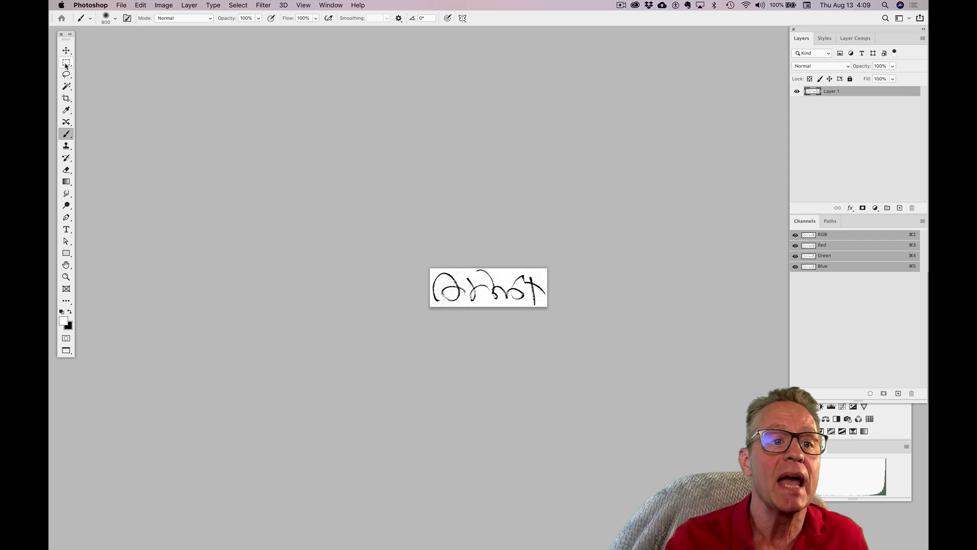
drag(429, 268, 556, 312)
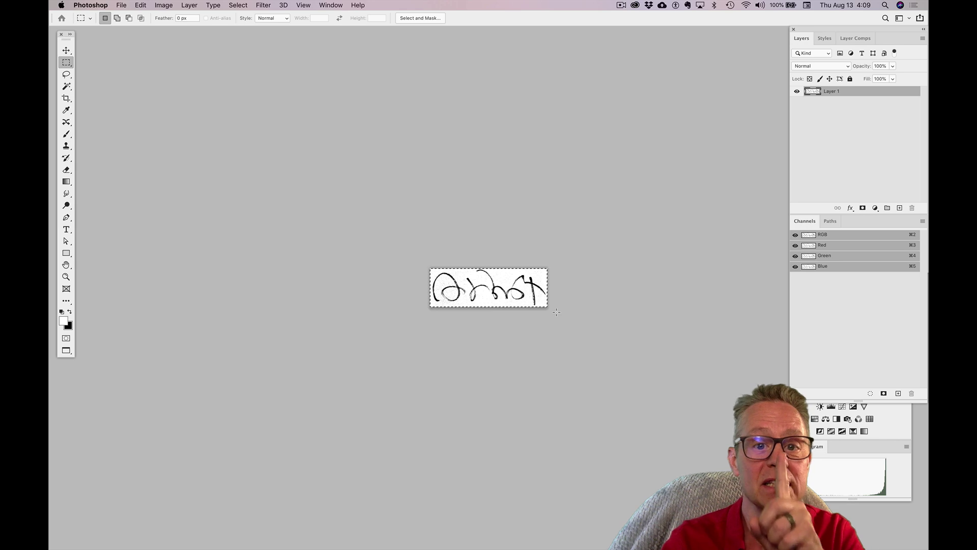
click(141, 6)
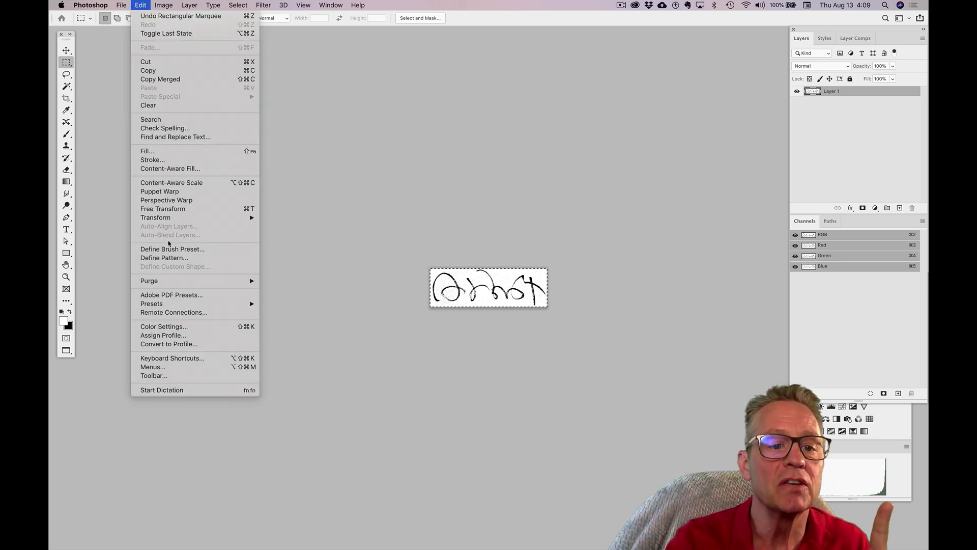
click(201, 249)
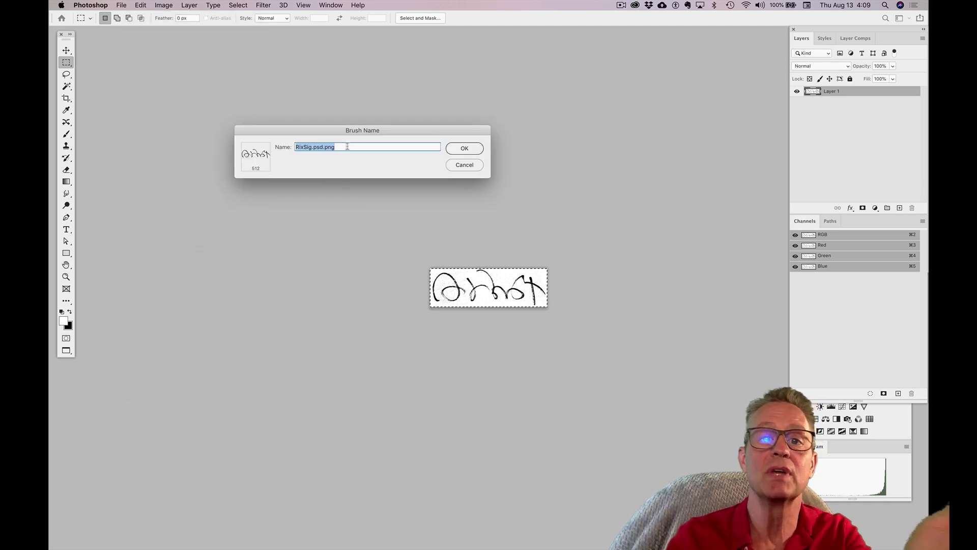
click(473, 163)
key(super+w)
key(super+d)
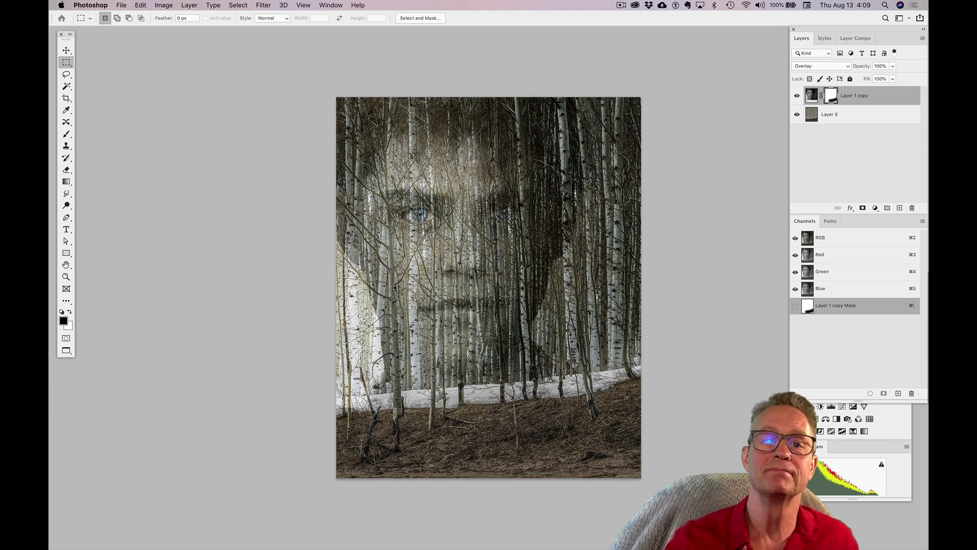
Activate the Brush tool and choose the 512 px signature brush from the Watermarks brush group.
click(66, 134)
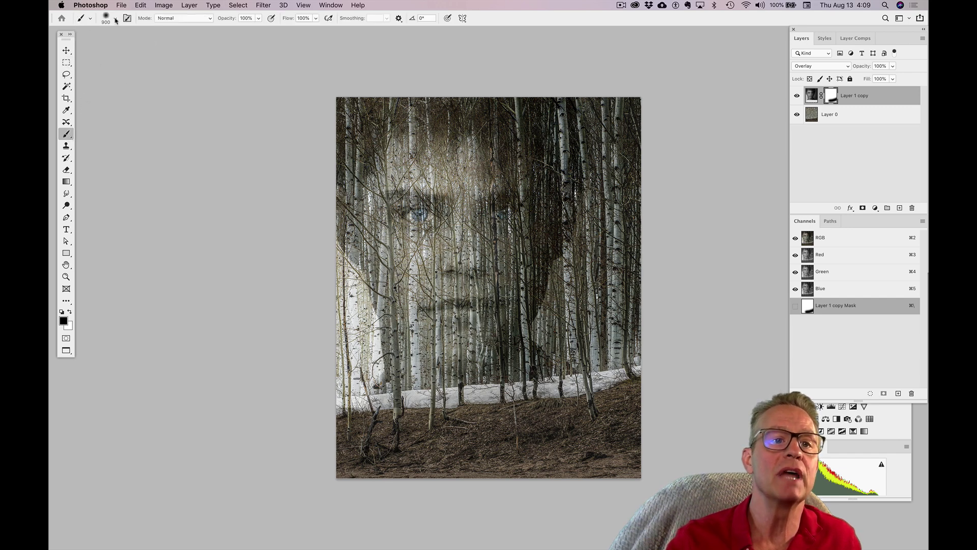
click(115, 18)
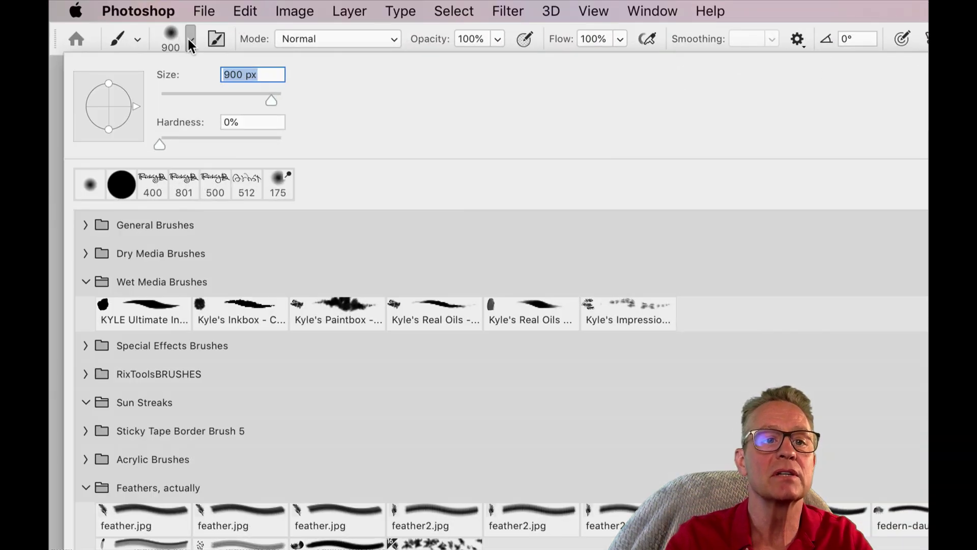
click(188, 38)
click(188, 40)
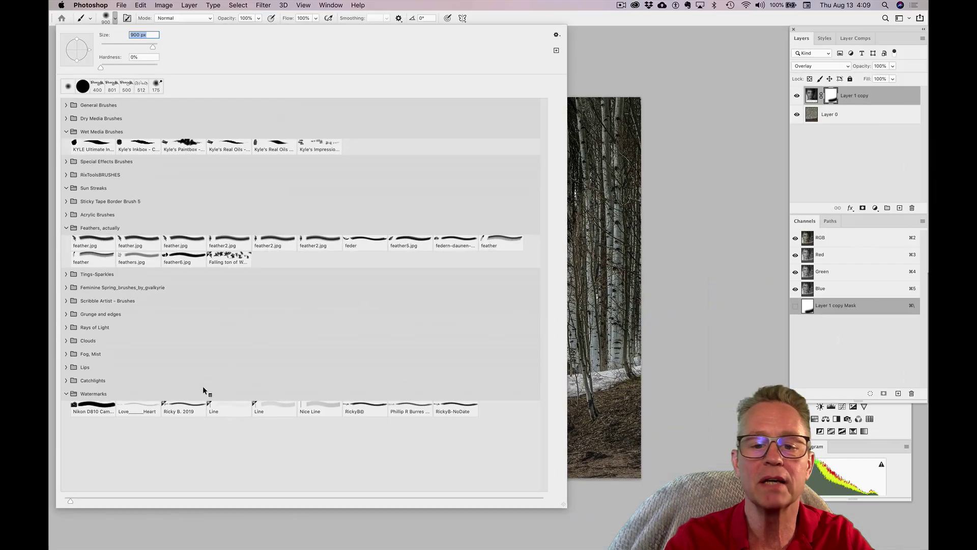
click(395, 410)
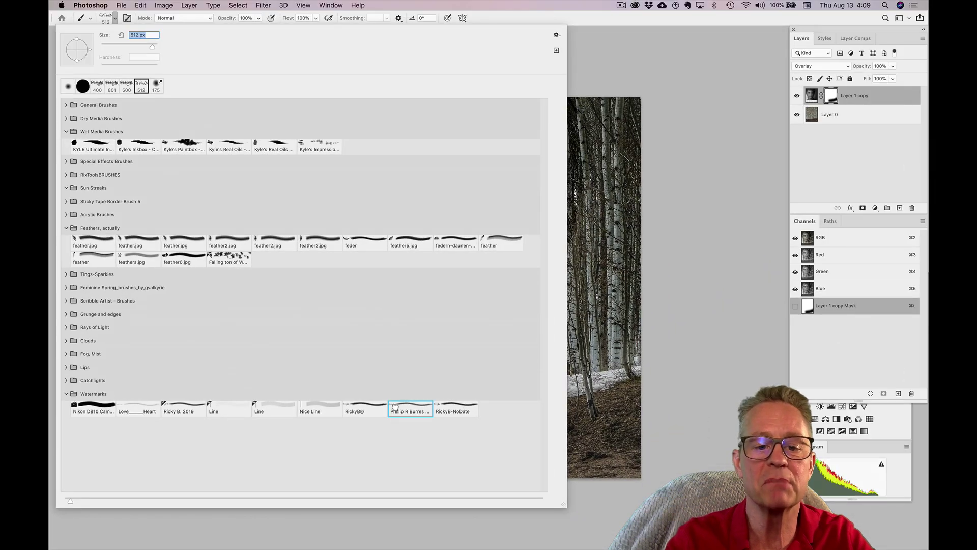
key(Return)
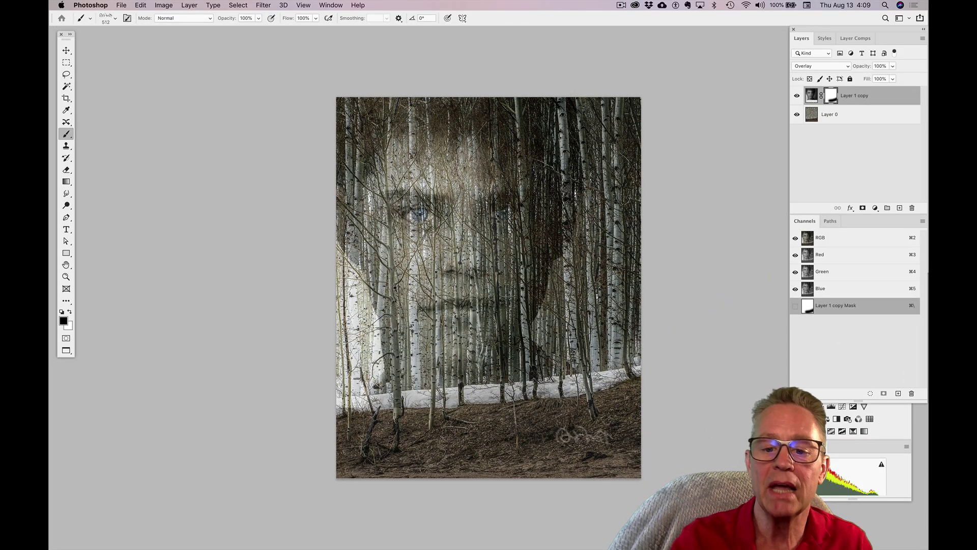
Stamp the signature once in white on a new layer above Layer 1 copy, over the lower-right forest floor of the photo.
key(x)
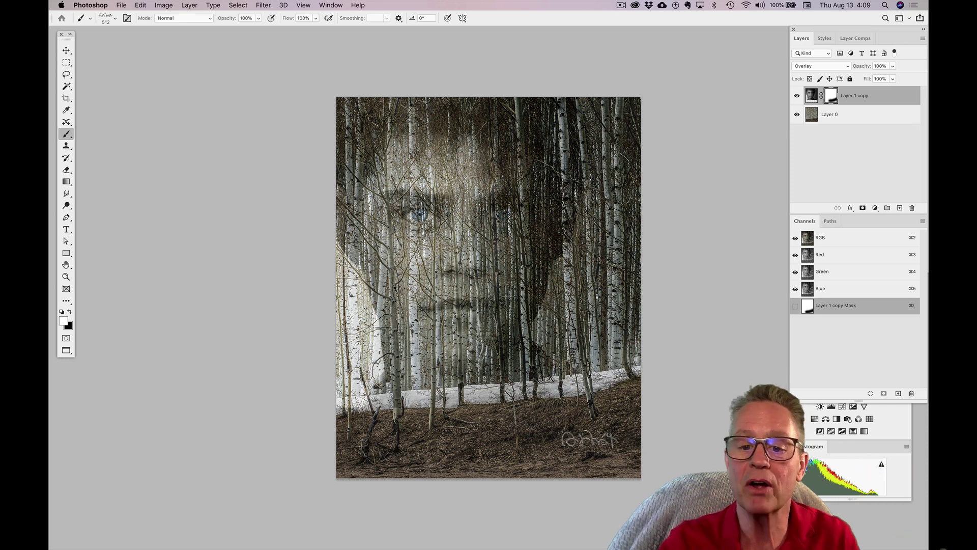
click(811, 98)
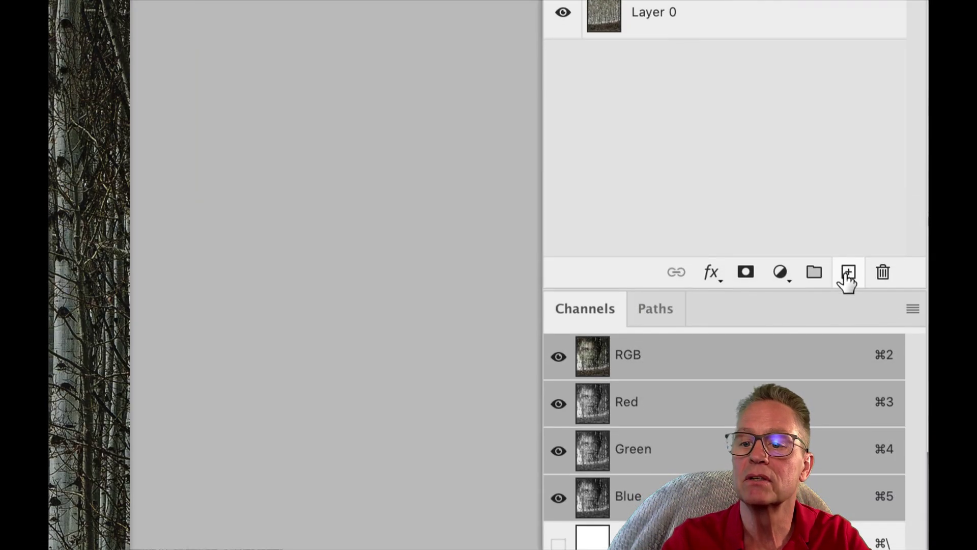
click(846, 274)
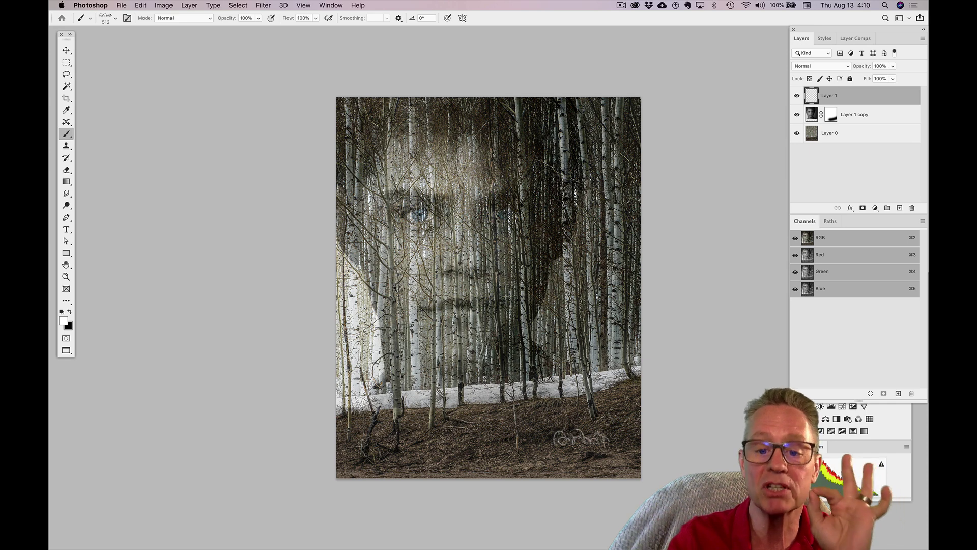
click(580, 438)
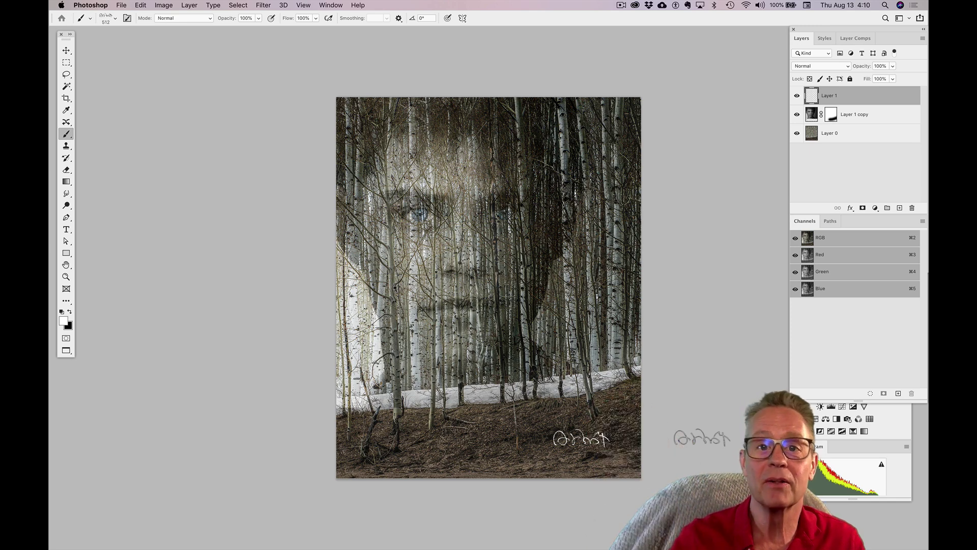
Move the signature slightly closer to the photo's lower-right corner and reduce its layer's opacity to about 85%.
click(68, 51)
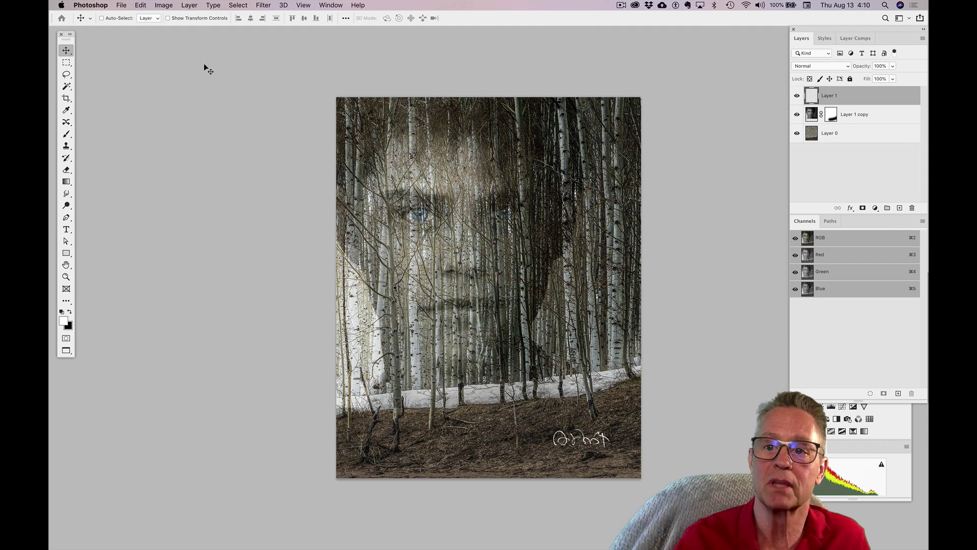
mouse_move(583, 442)
mouse_down()
mouse_move(380, 440)
mouse_move(491, 441)
mouse_move(568, 422)
mouse_move(631, 122)
mouse_move(392, 137)
mouse_move(602, 447)
mouse_up()
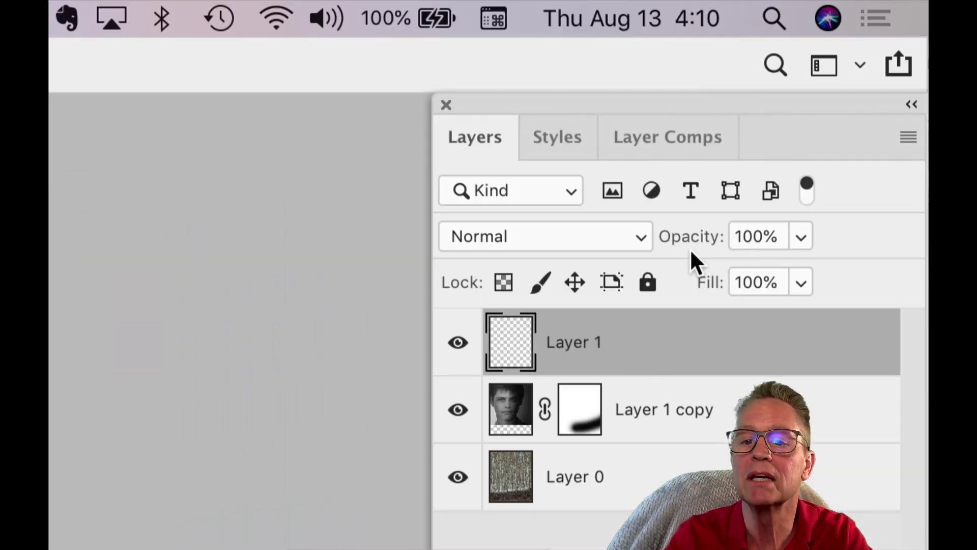
click(801, 237)
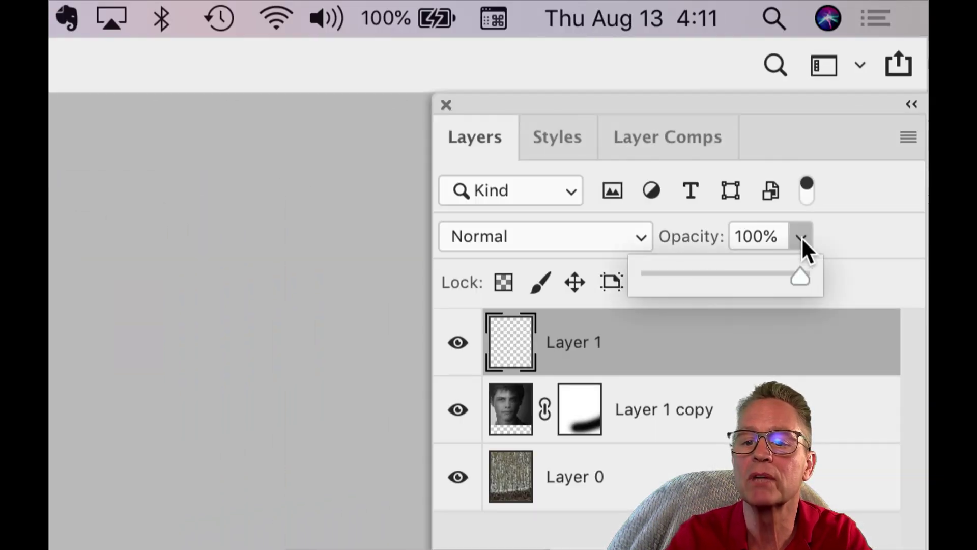
click(828, 237)
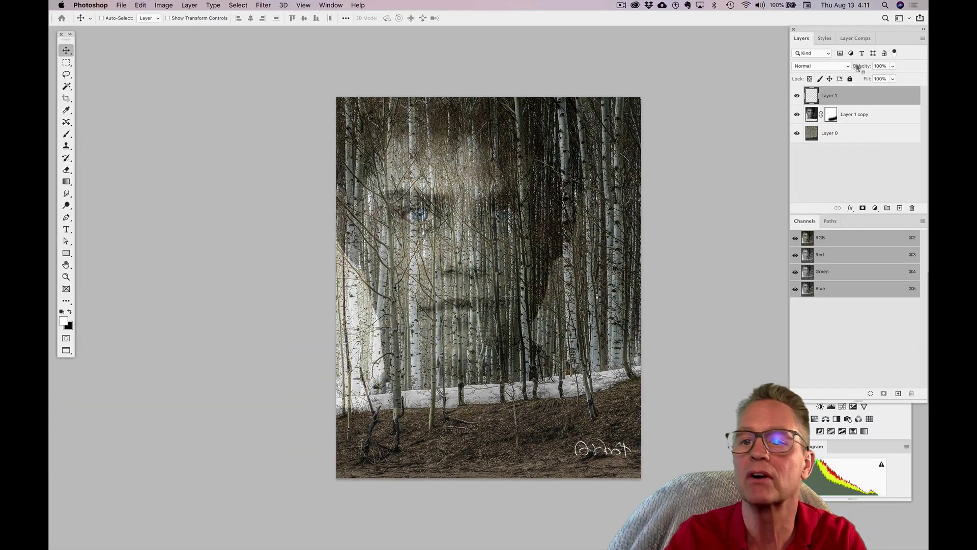
mouse_move(862, 69)
mouse_down()
mouse_move(838, 69)
mouse_move(846, 69)
mouse_up()
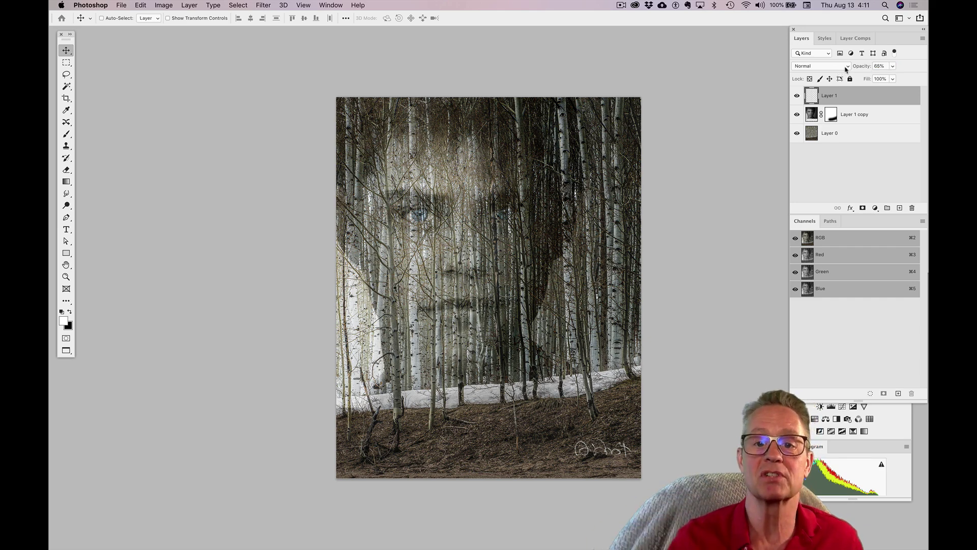